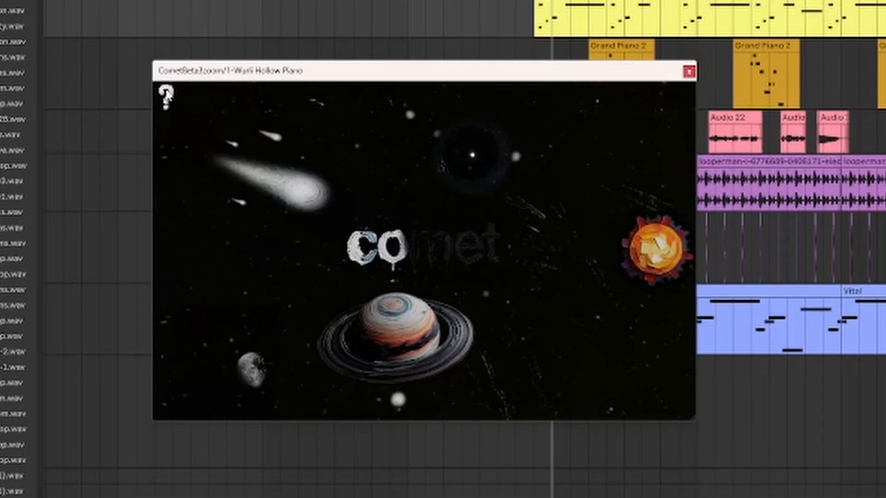
# Show the parameter labels in the Comet plug-in on the Wurli Hollow Piano track and switch on its Q option.
pyautogui.click(166, 97)
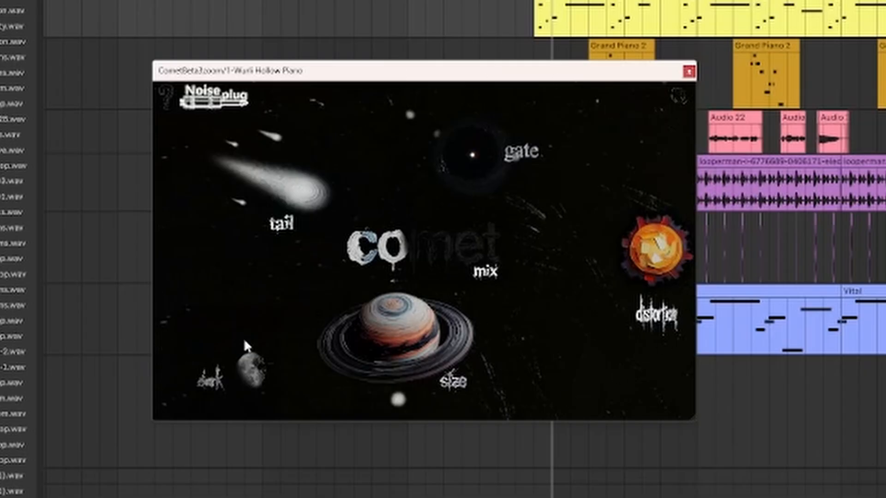
pyautogui.click(677, 97)
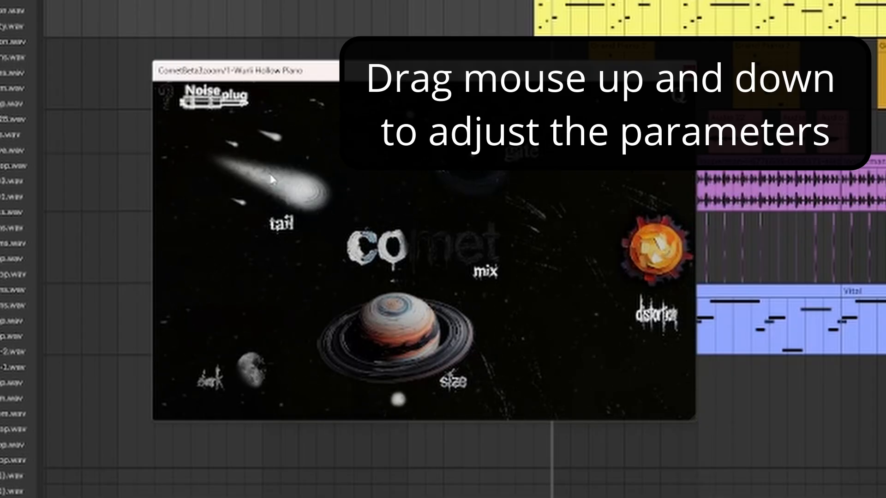
# Increase the tail and distortion amounts in the Wurli Hollow Piano track's Comet plug-in.
pyautogui.moveTo(270, 174); pyautogui.dragTo(274, 133)
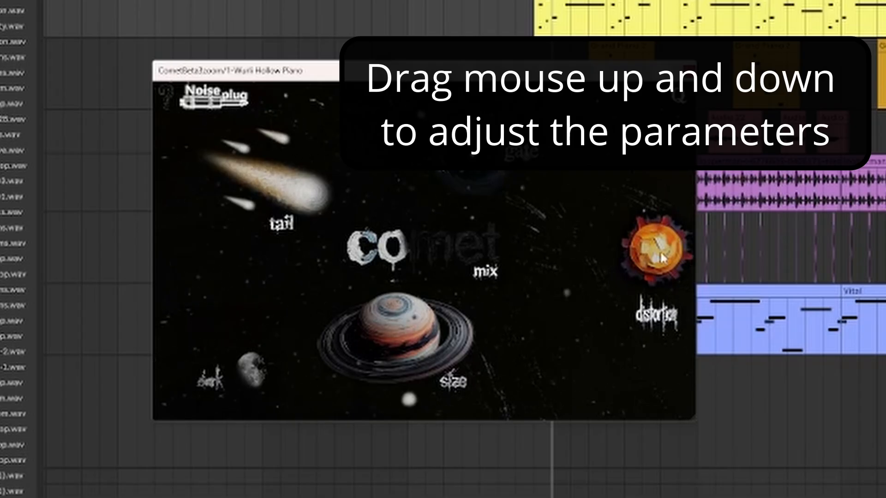
pyautogui.moveTo(662, 258); pyautogui.dragTo(644, 256)
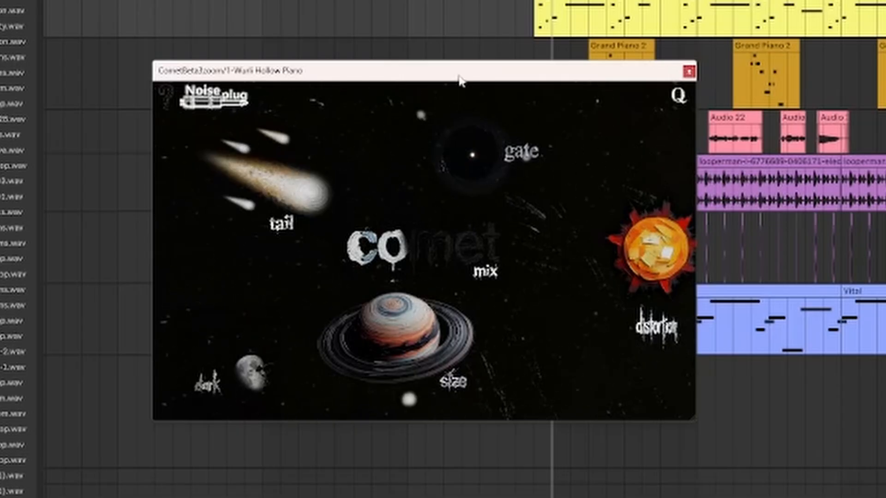
# Move the Comet window clear of the tracks and mute every track except Wurli Hollow Piano.
pyautogui.moveTo(461, 80); pyautogui.dragTo(446, 107)
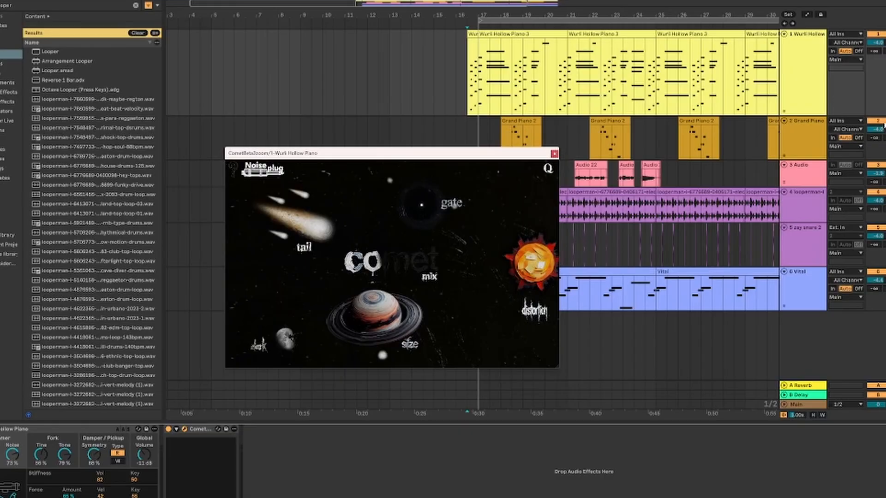
pyautogui.click(839, 130)
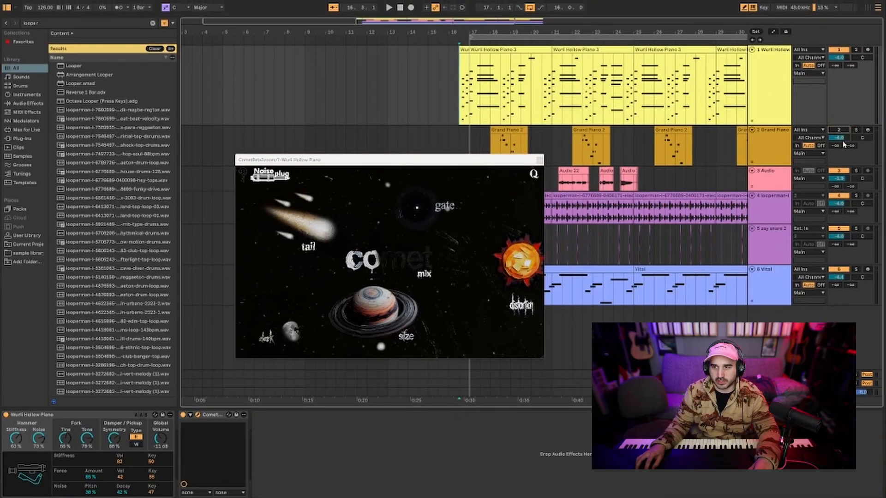
pyautogui.click(839, 171)
pyautogui.click(838, 196)
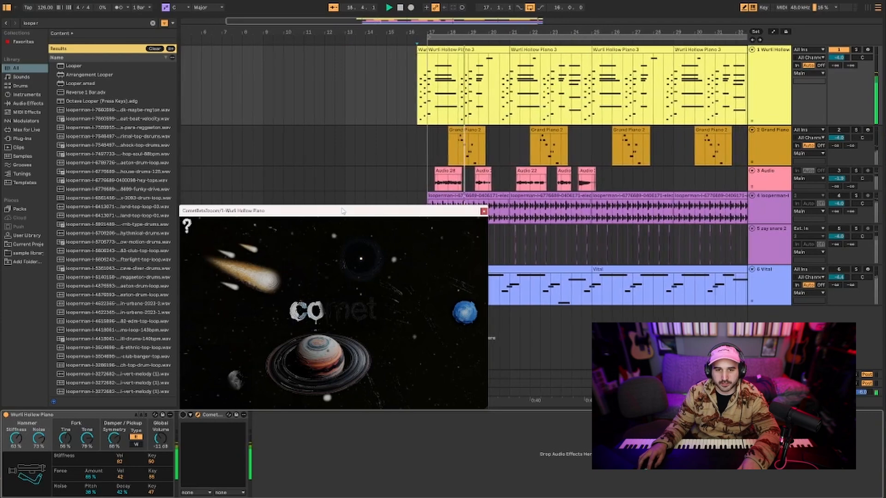
# Reposition the Comet window and play the Wurli Hollow Piano part from its start to audition the effect.
pyautogui.moveTo(342, 211); pyautogui.dragTo(422, 190)
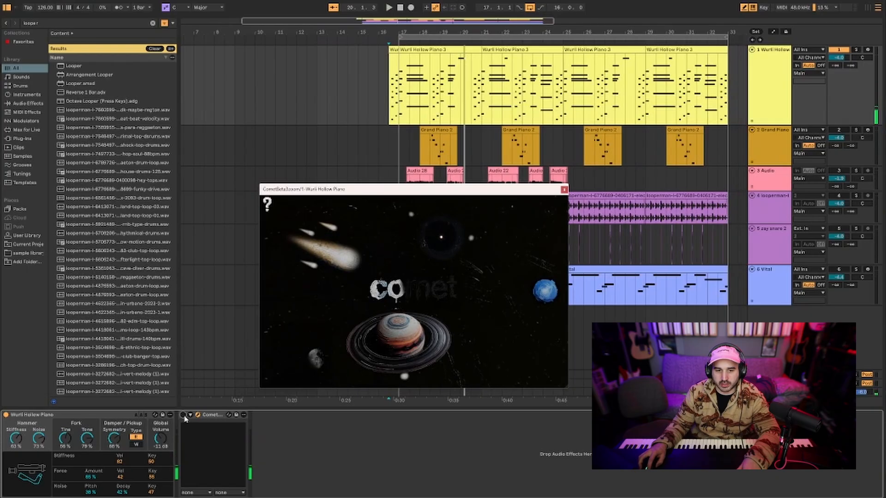
pyautogui.press('space')
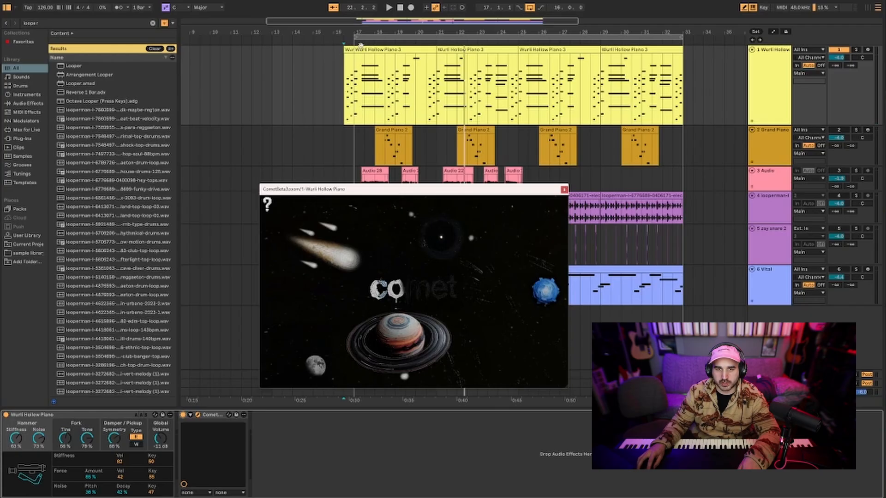
pyautogui.click(362, 72)
pyautogui.press('space')
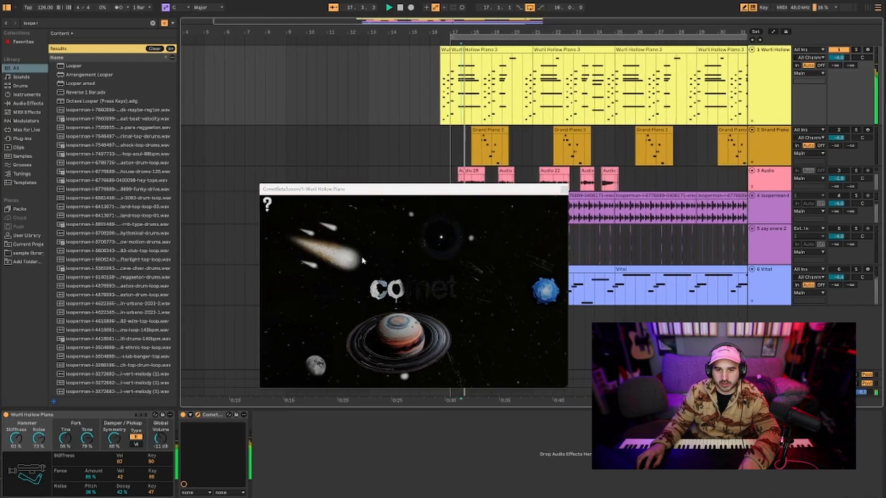
# Raise Comet's tail and distortion further on the Wurli Hollow Piano track, auditioning the sound.
pyautogui.click(332, 213)
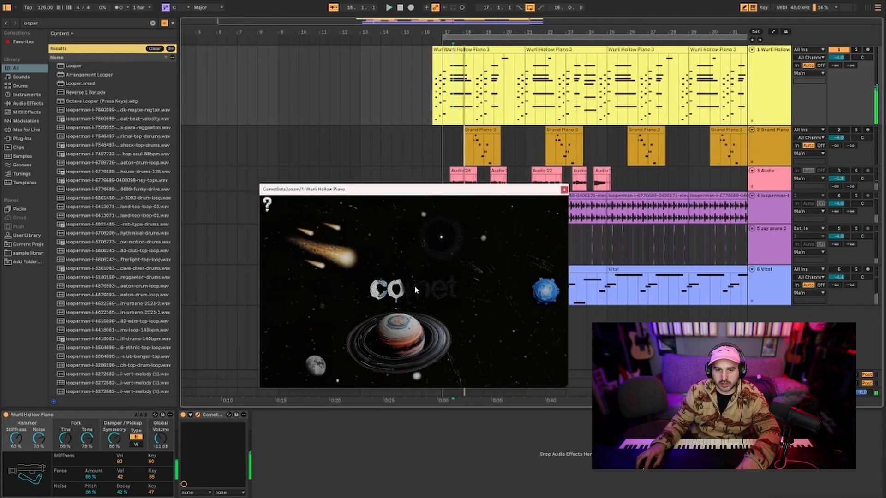
pyautogui.click(544, 292)
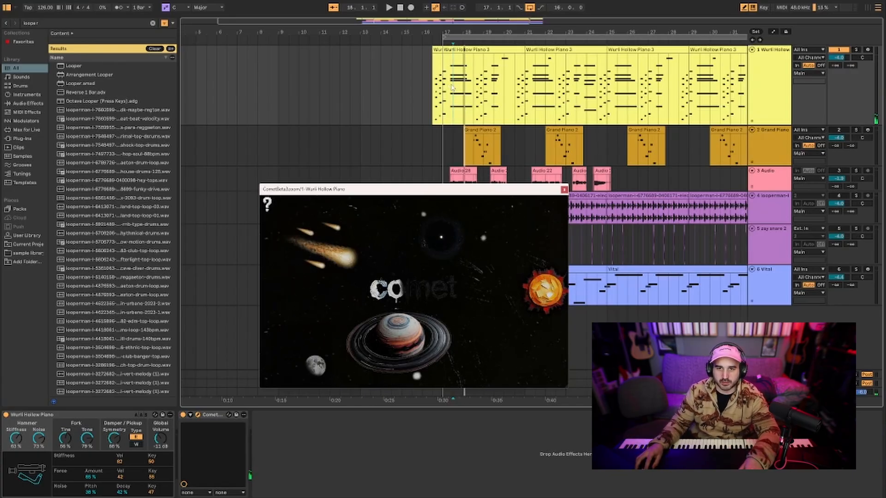
pyautogui.press('space')
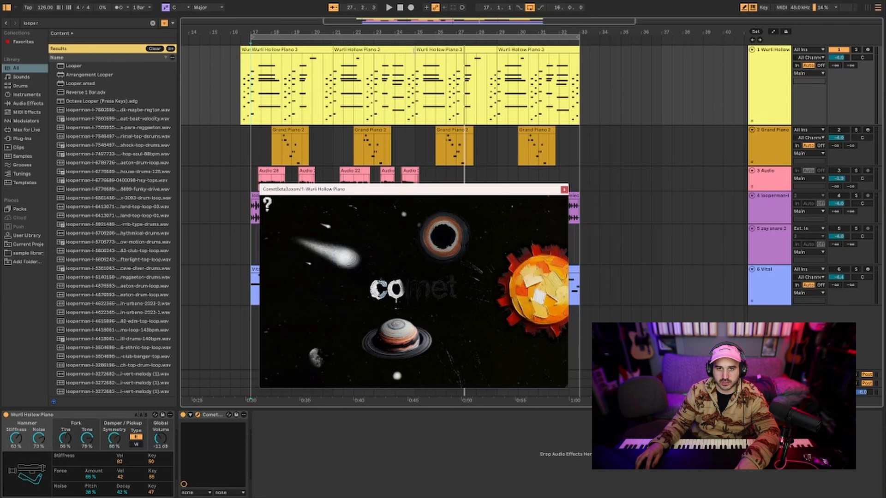
# Play from the second full Wurli Hollow Piano clip and raise Comet's gate.
pyautogui.click(414, 50)
pyautogui.press('space')
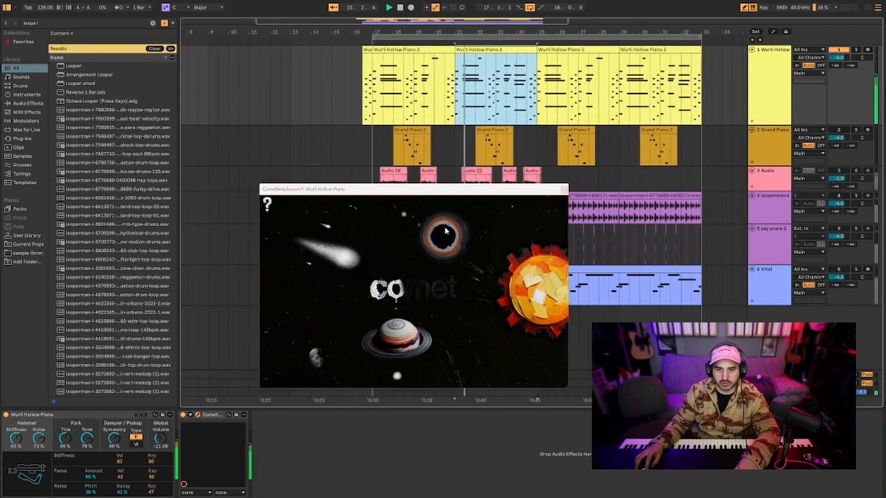
pyautogui.click(448, 223)
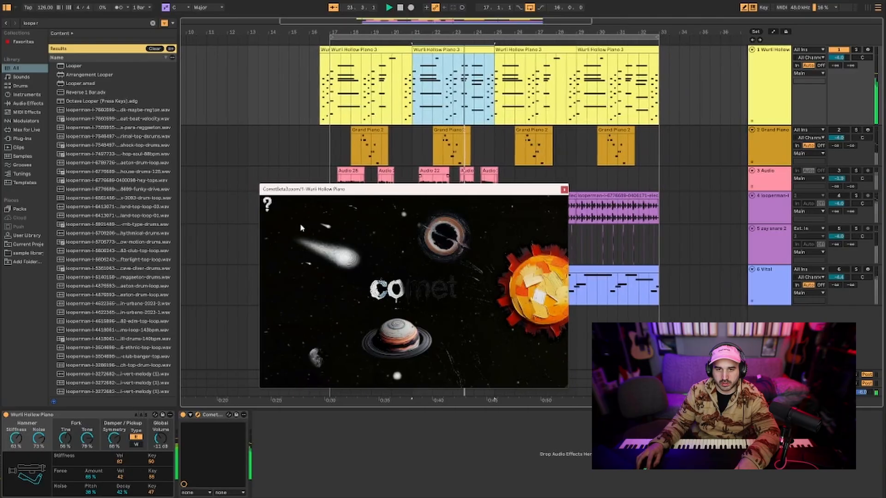
# With the parameter labels shown, lower Comet's distortion on the Wurli track and raise its size, tail and mix.
pyautogui.click(267, 203)
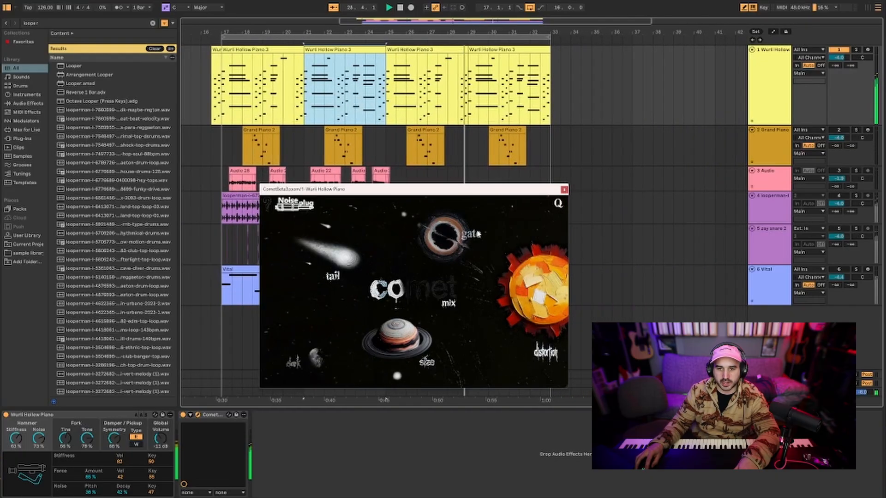
pyautogui.moveTo(524, 282); pyautogui.dragTo(524, 325)
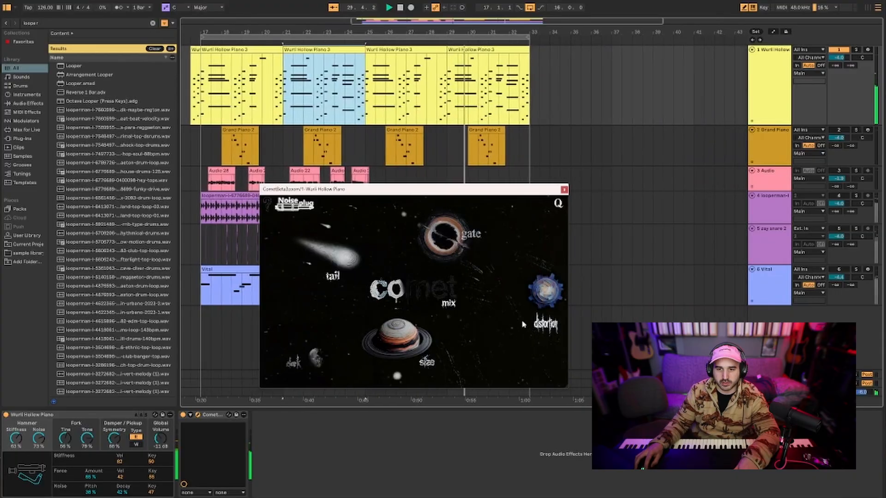
pyautogui.moveTo(407, 338); pyautogui.dragTo(409, 300)
pyautogui.moveTo(345, 258); pyautogui.dragTo(345, 229)
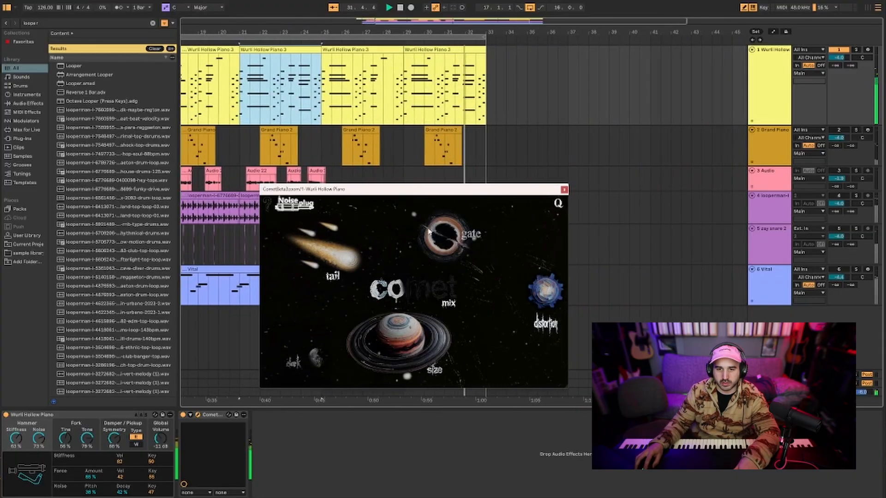
pyautogui.moveTo(409, 292); pyautogui.dragTo(435, 224)
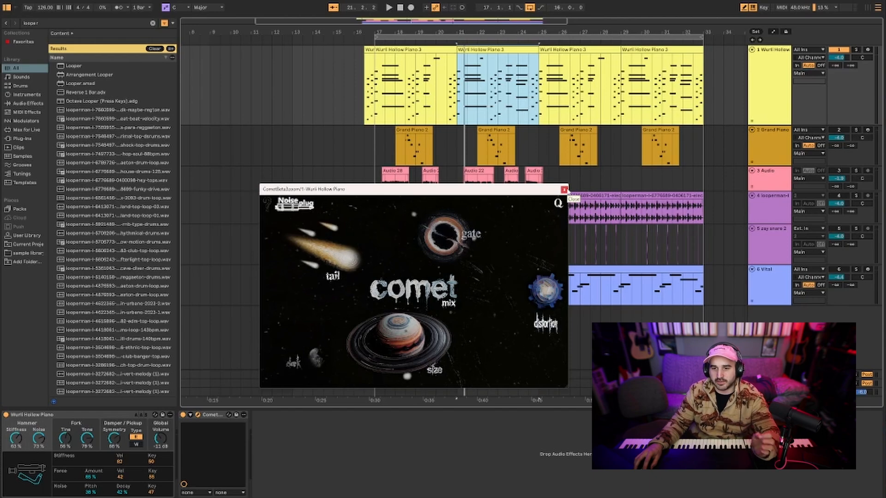
# Close the Wurli track's Comet window, leave only the zay snare 2 track active and stop playback.
pyautogui.click(563, 190)
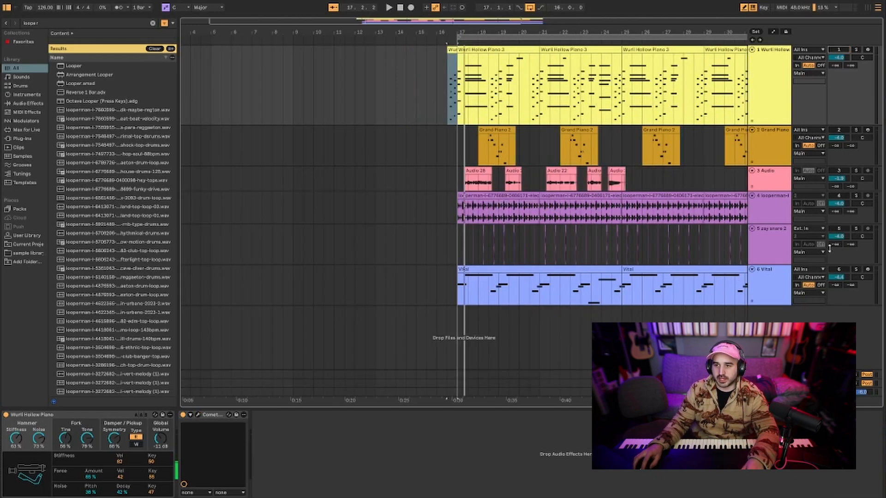
pyautogui.click(843, 229)
pyautogui.press('space')
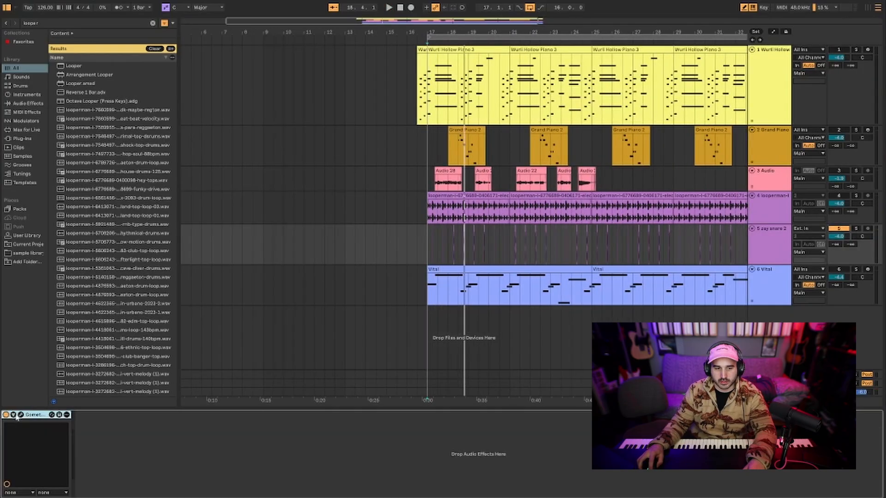
# Open Comet on the zay snare 2 track, move its window aside and raise its gate during playback.
pyautogui.click(20, 415)
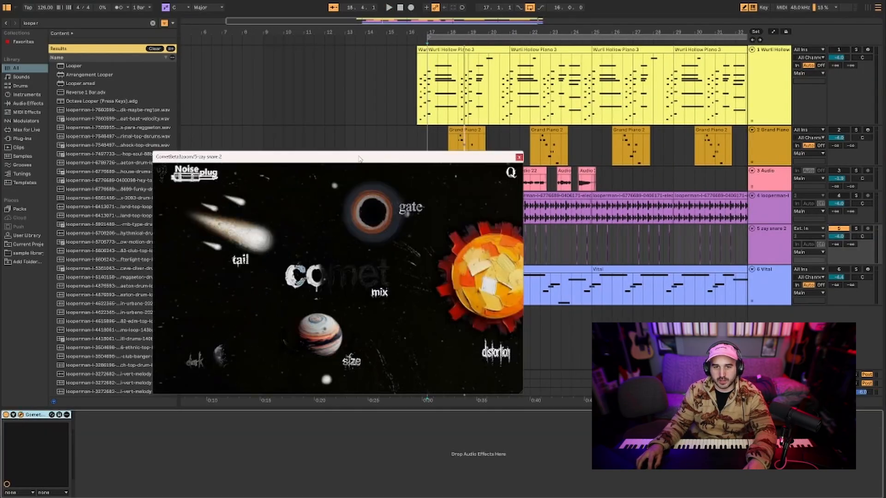
pyautogui.moveTo(359, 158); pyautogui.dragTo(262, 155)
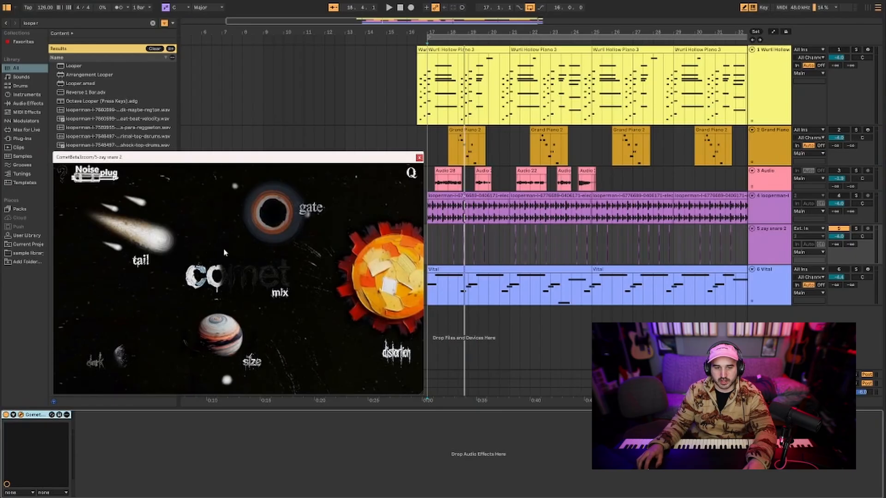
pyautogui.press('space')
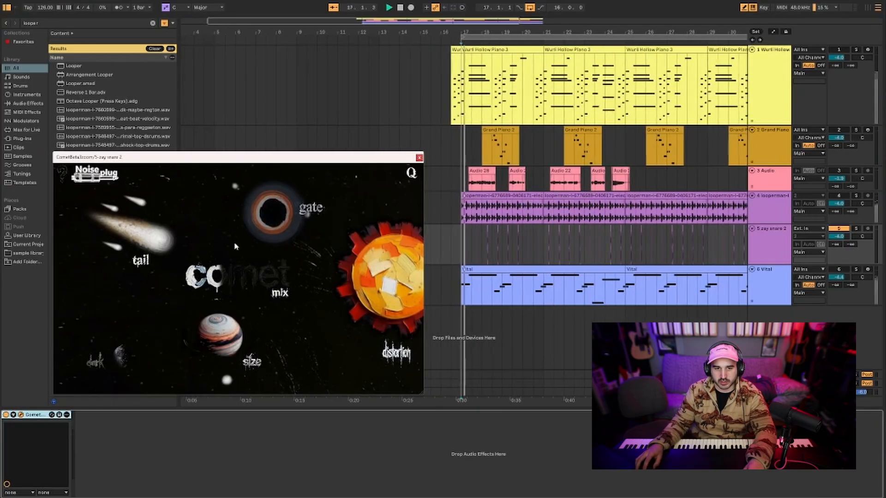
pyautogui.moveTo(275, 216); pyautogui.dragTo(294, 196)
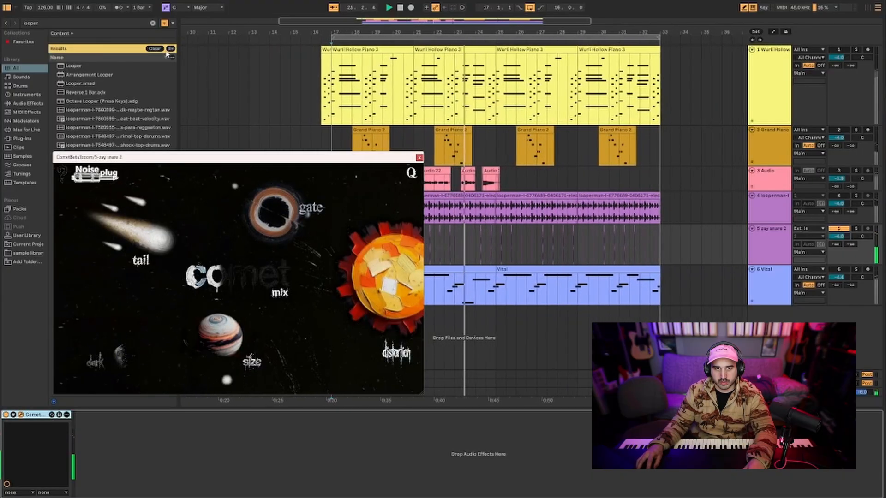
# Activate the looperman drum loop track alongside Wurli Hollow Piano and close the Wurli track's Comet window.
pyautogui.click(765, 204)
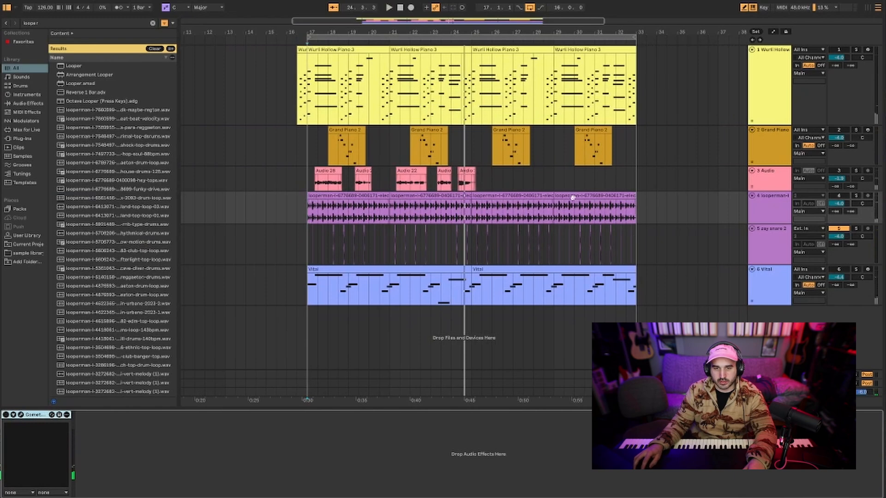
pyautogui.click(839, 197)
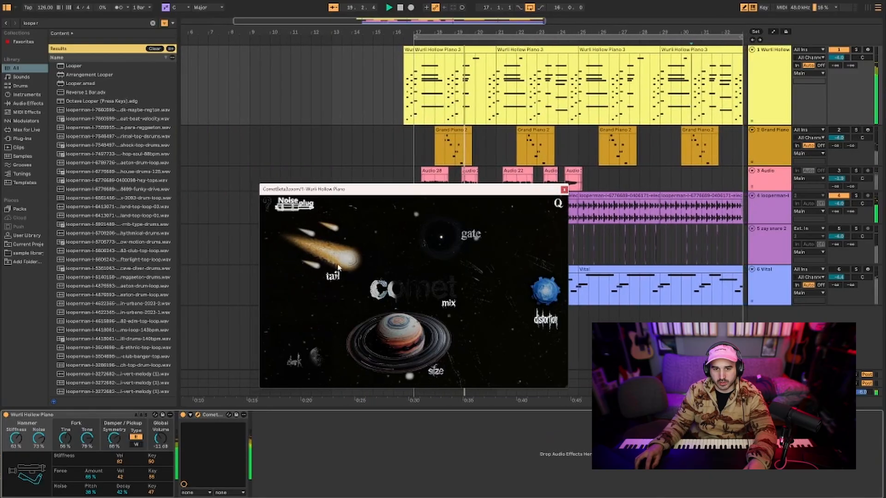
pyautogui.click(568, 191)
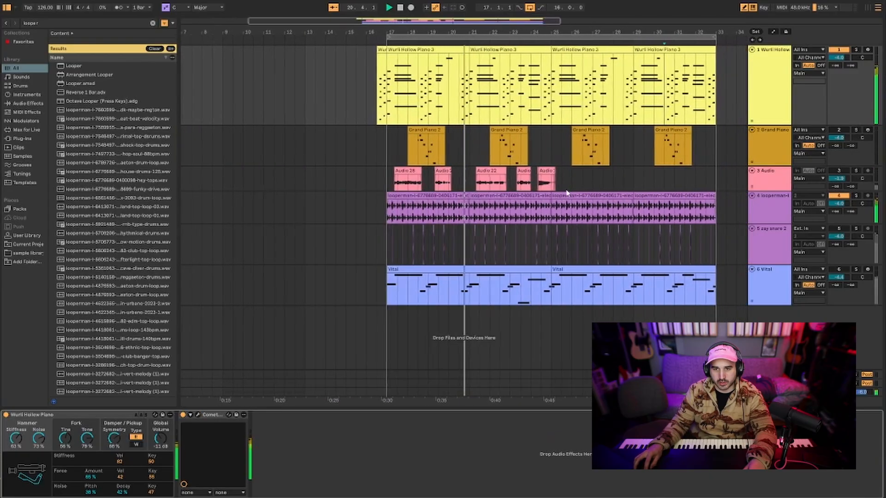
# On the zay snare 2 track's Comet, lower the distortion and dark settings and raise the gate during playback.
pyautogui.click(767, 247)
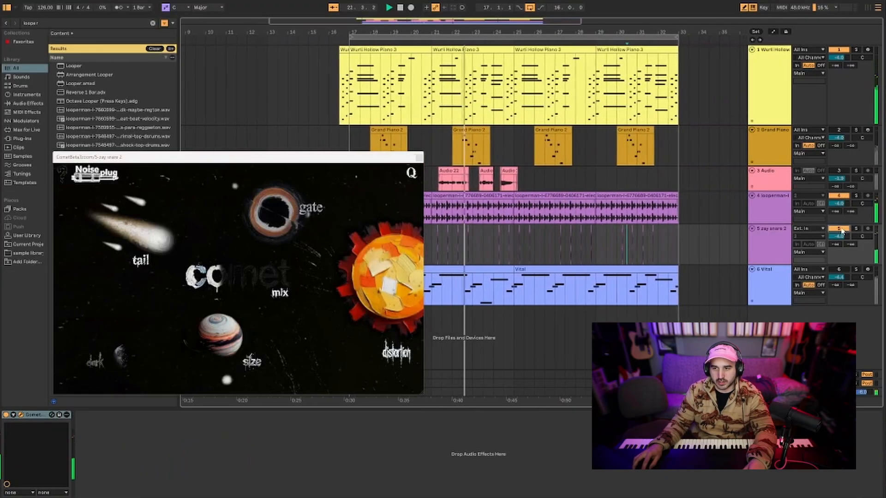
pyautogui.moveTo(330, 158); pyautogui.dragTo(432, 199)
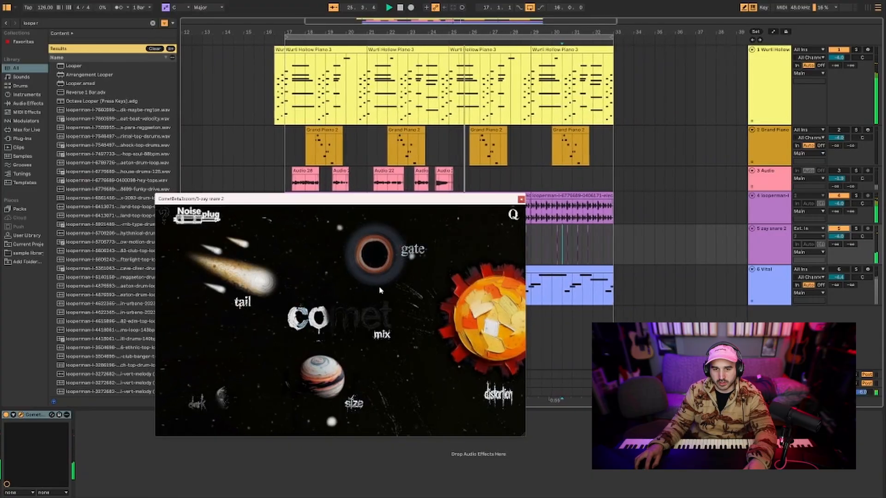
pyautogui.moveTo(477, 319); pyautogui.dragTo(476, 356)
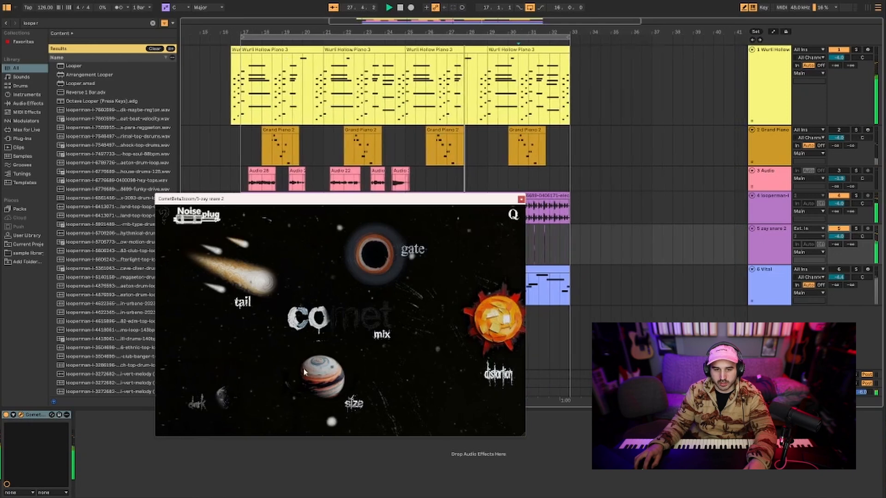
pyautogui.moveTo(221, 400); pyautogui.dragTo(219, 495)
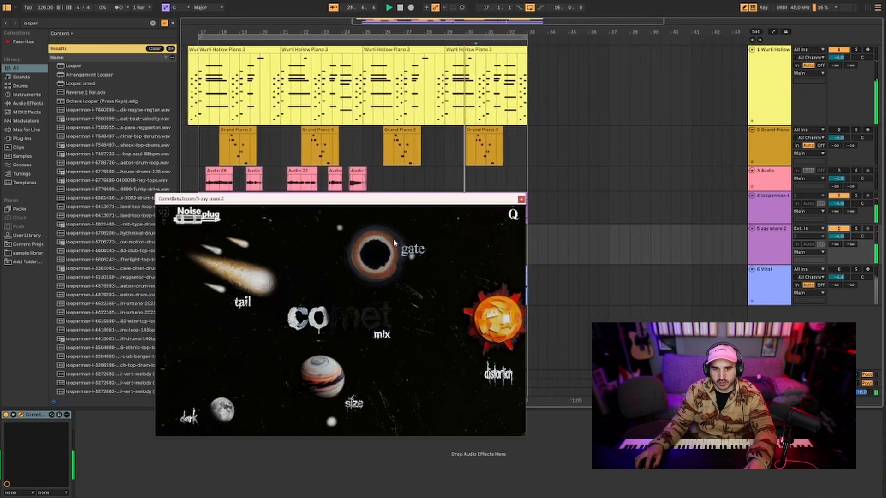
pyautogui.moveTo(394, 241); pyautogui.dragTo(400, 228)
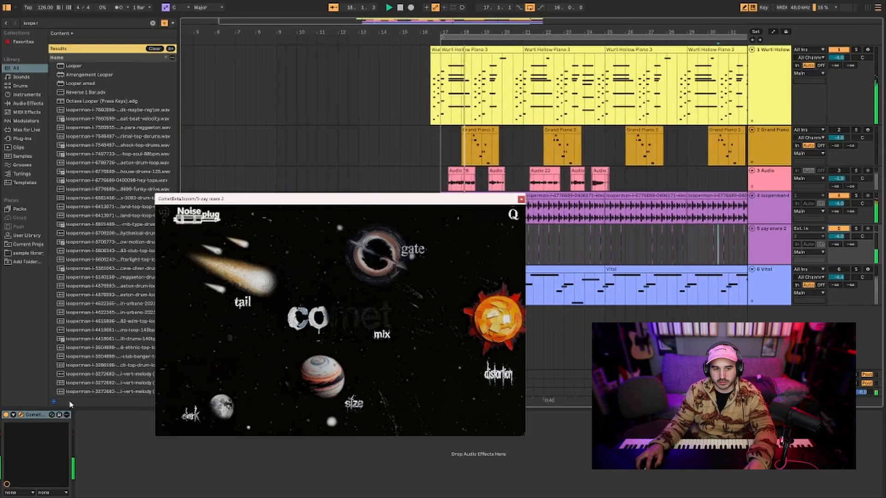
# Solo the zay snare 2 track and toggle its Comet device to compare the sound with and without the effect.
pyautogui.click(856, 228)
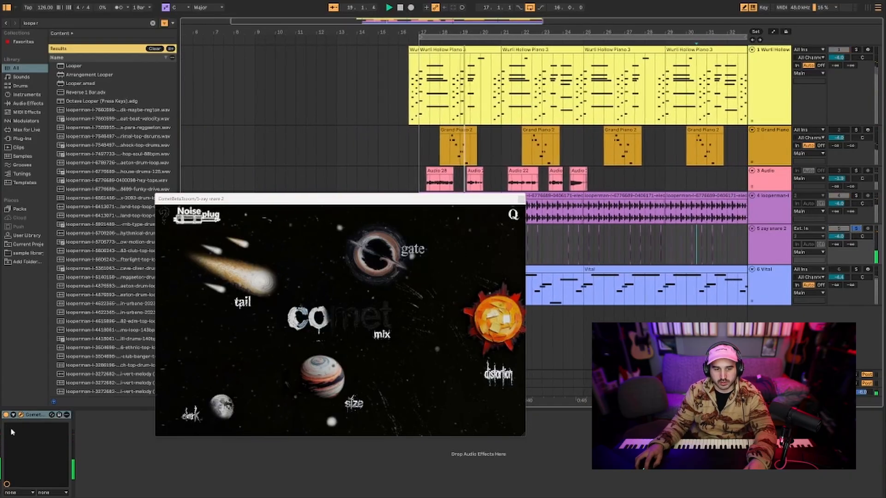
pyautogui.click(6, 416)
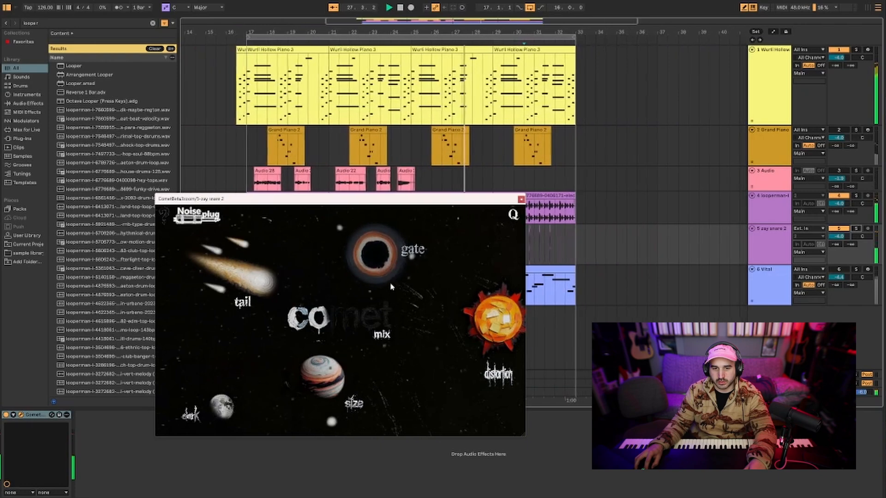
# Lower the size setting in the zay snare 2 track's Comet during playback.
pyautogui.moveTo(318, 378); pyautogui.dragTo(310, 406)
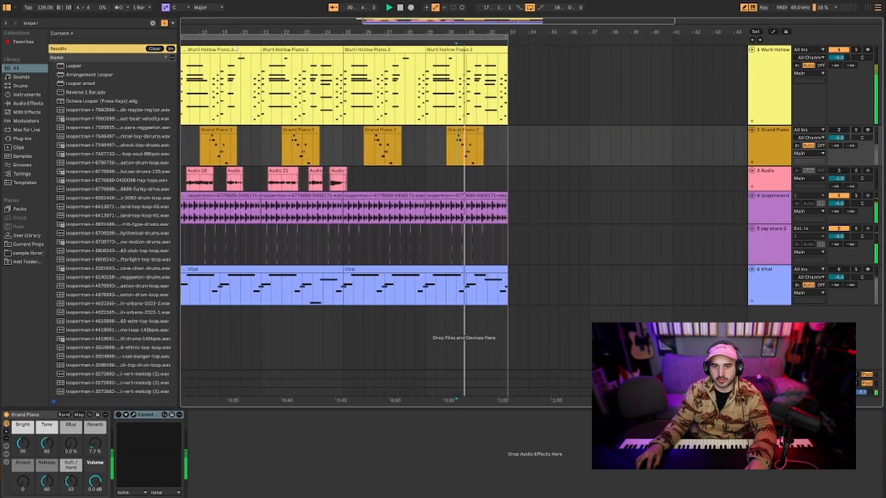
# Activate the Grand Piano track and lower its volume, continuing playback.
pyautogui.click(841, 132)
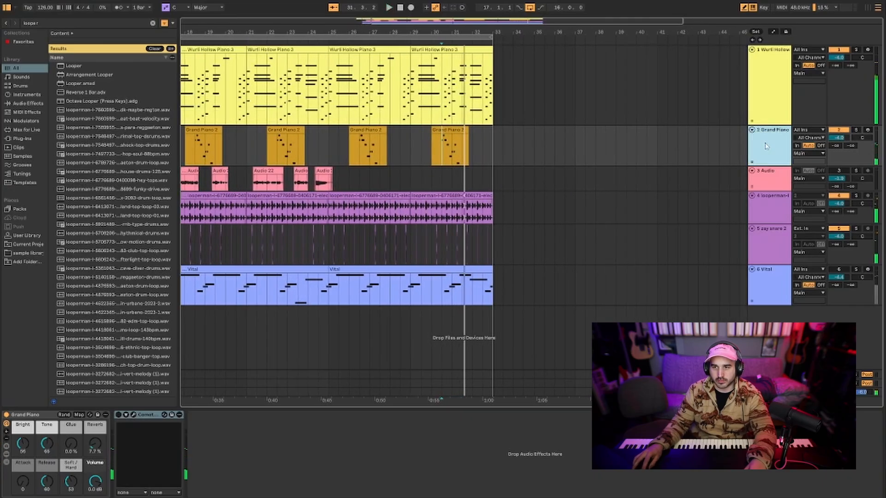
pyautogui.moveTo(838, 138); pyautogui.dragTo(839, 140)
pyautogui.press('space')
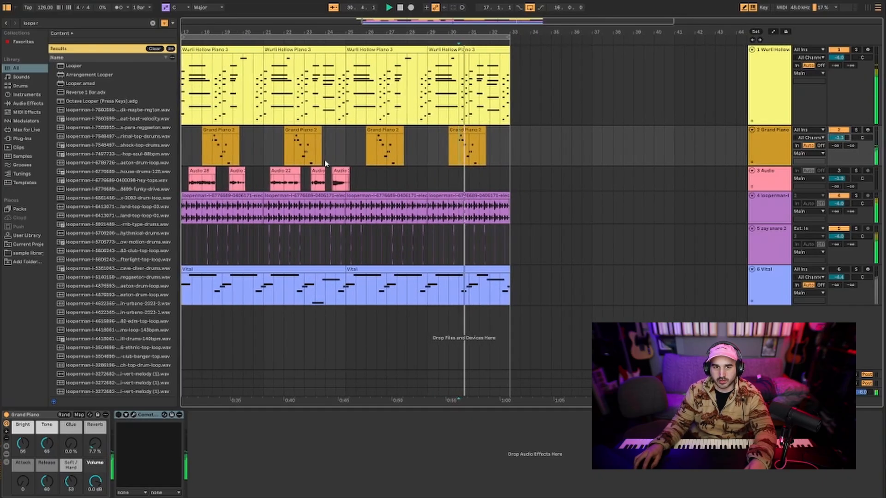
# Solo the Grand Piano track, switch on its Comet and audition the effect with the plug-in window open before closing it.
pyautogui.click(857, 130)
pyautogui.click(140, 417)
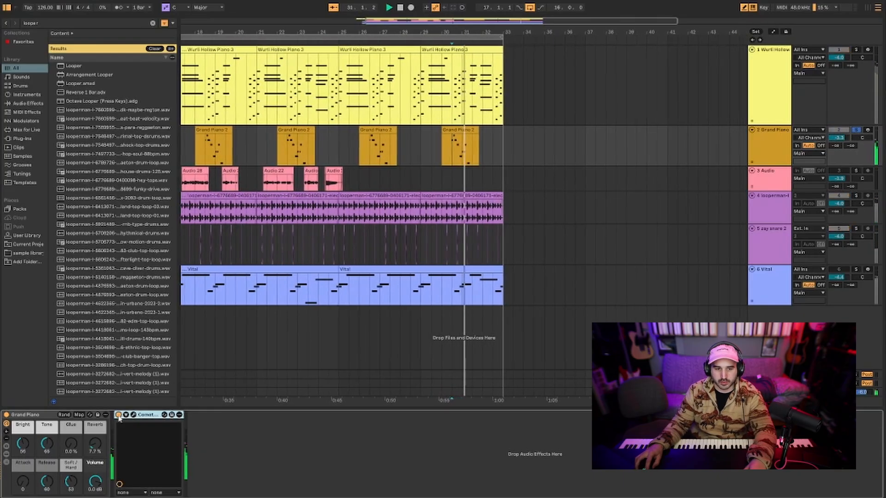
pyautogui.click(134, 415)
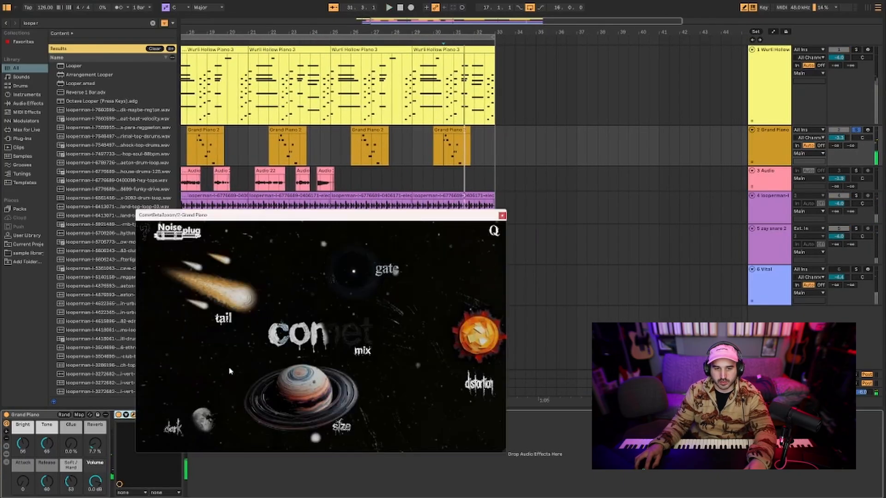
pyautogui.moveTo(345, 213); pyautogui.dragTo(483, 215)
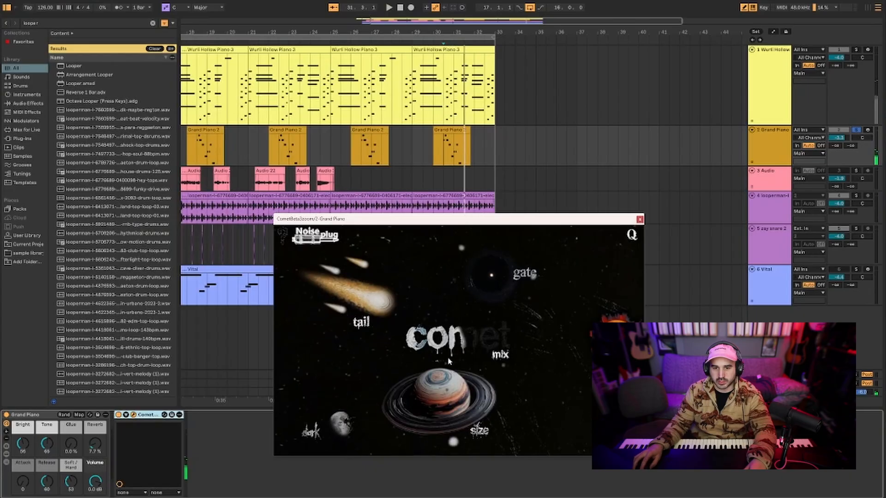
pyautogui.press('space')
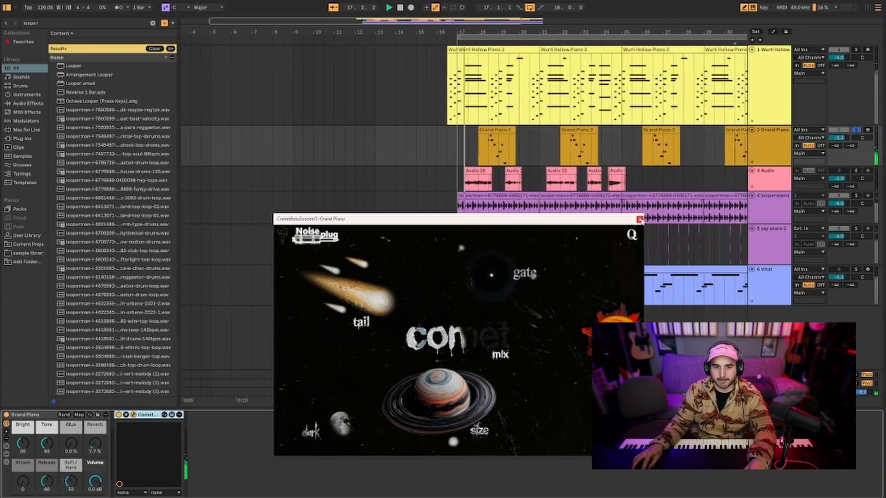
pyautogui.click(640, 219)
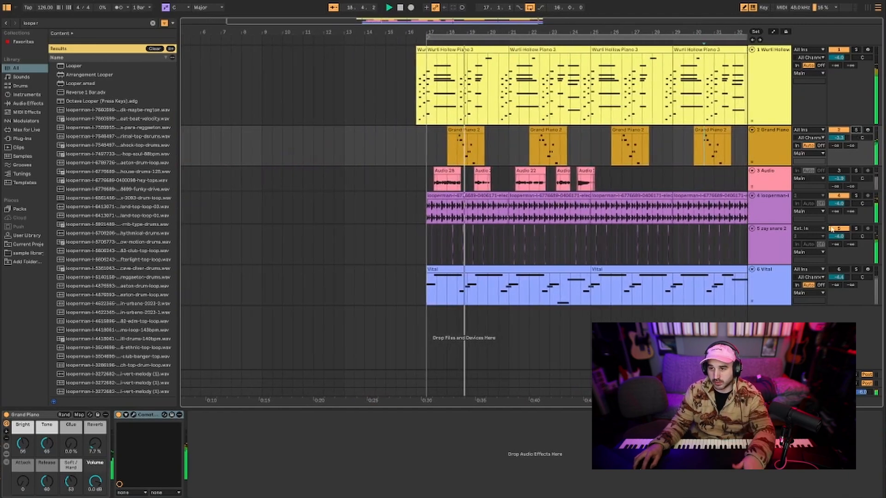
# Lower the zay snare 2 track's volume and check its Comet settings during playback.
pyautogui.moveTo(838, 237); pyautogui.dragTo(839, 244)
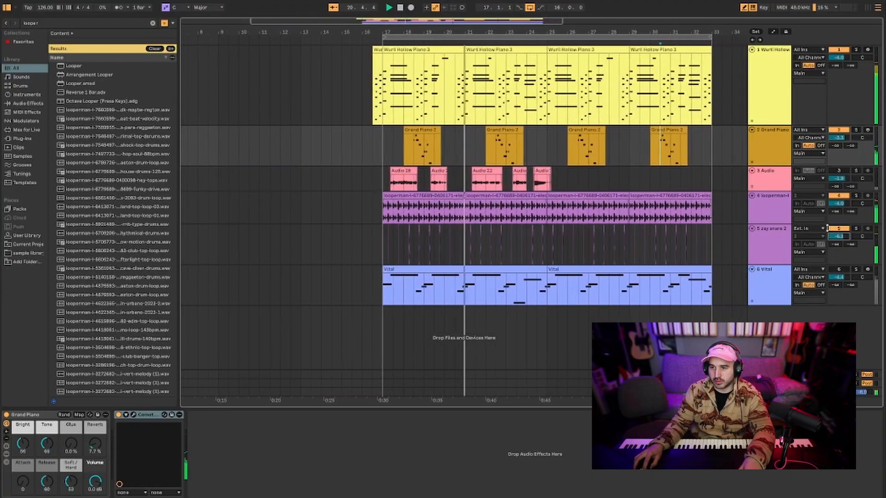
pyautogui.click(773, 243)
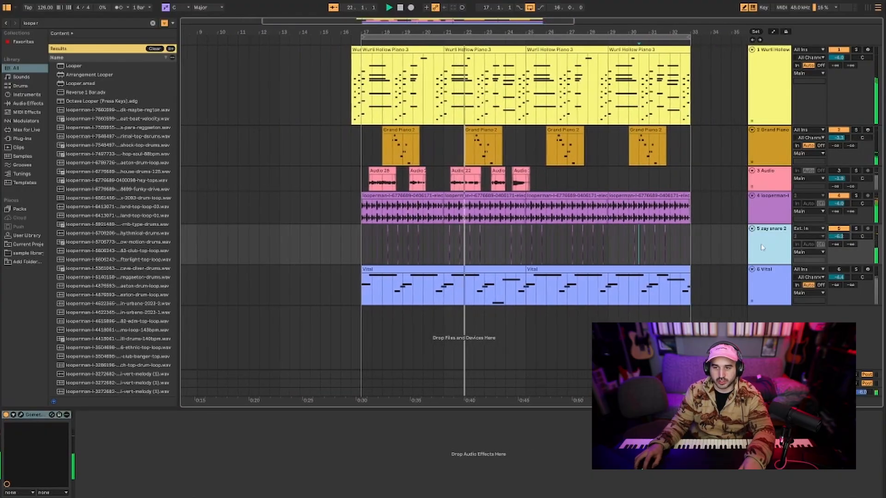
pyautogui.click(20, 415)
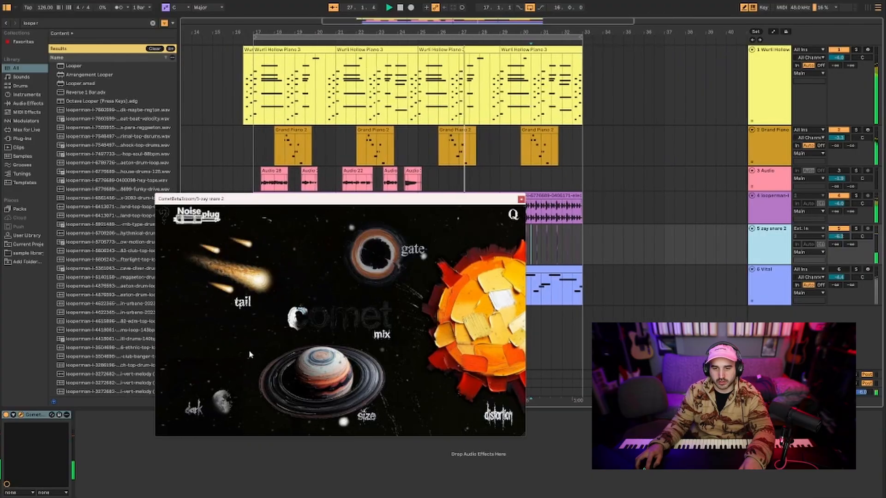
pyautogui.click(521, 200)
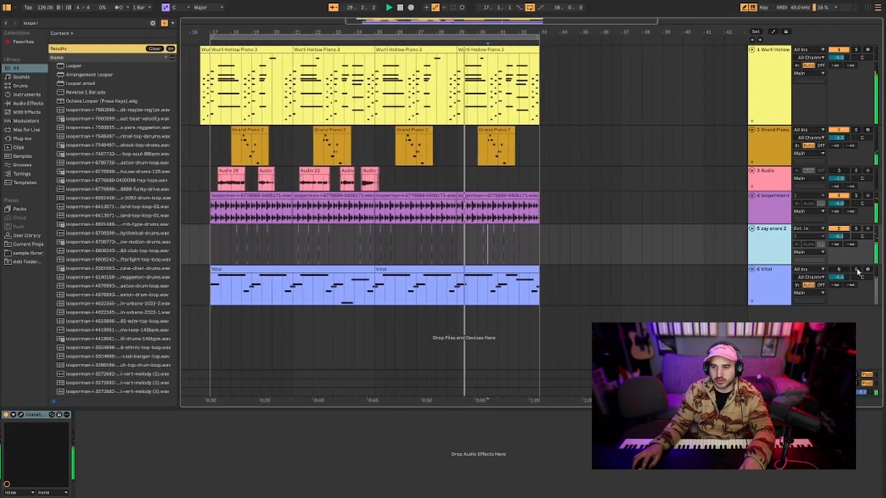
# Activate the Vital track, and solo the Audio track for playback from bar 17.
pyautogui.click(838, 270)
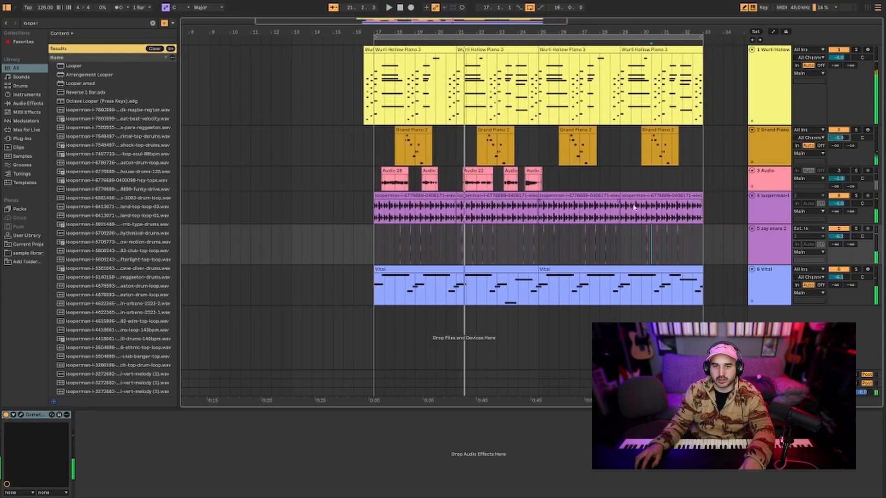
pyautogui.click(855, 171)
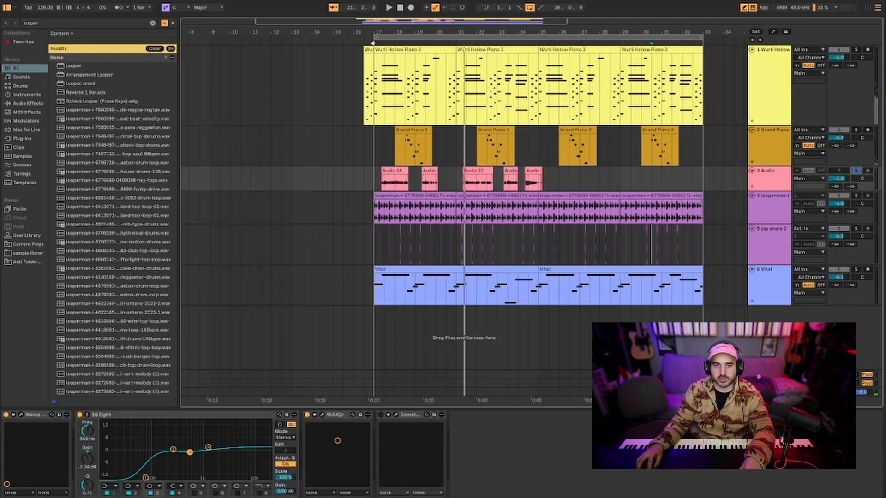
pyautogui.click(373, 43)
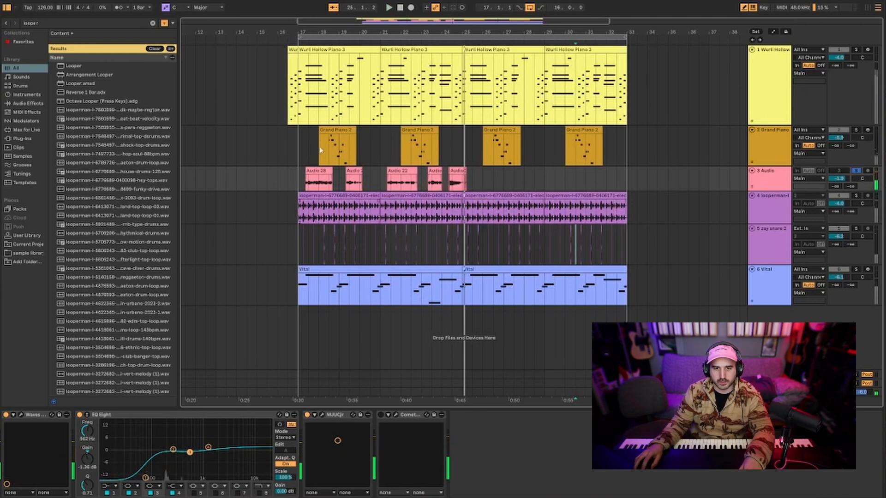
# Search the browser for "come" and add the Comet beta plug-in to the Audio track, auditioning it with its window moved aside.
pyautogui.click(381, 415)
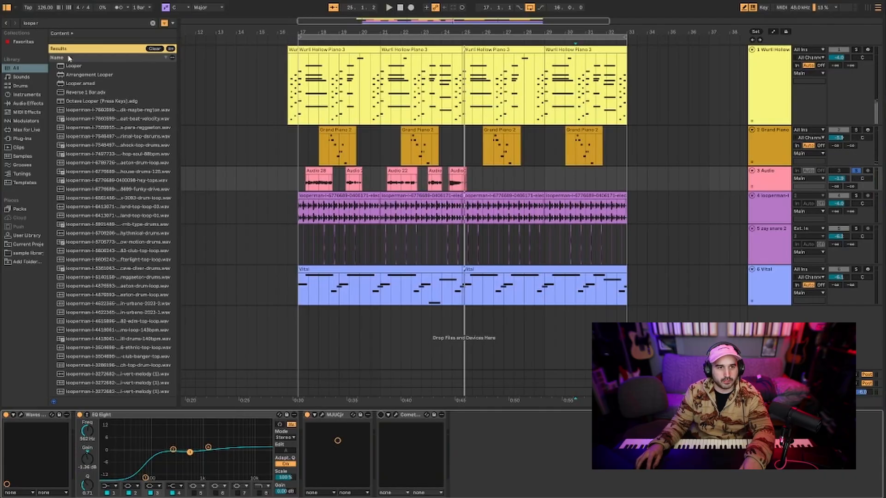
pyautogui.click(57, 23)
pyautogui.write('come')
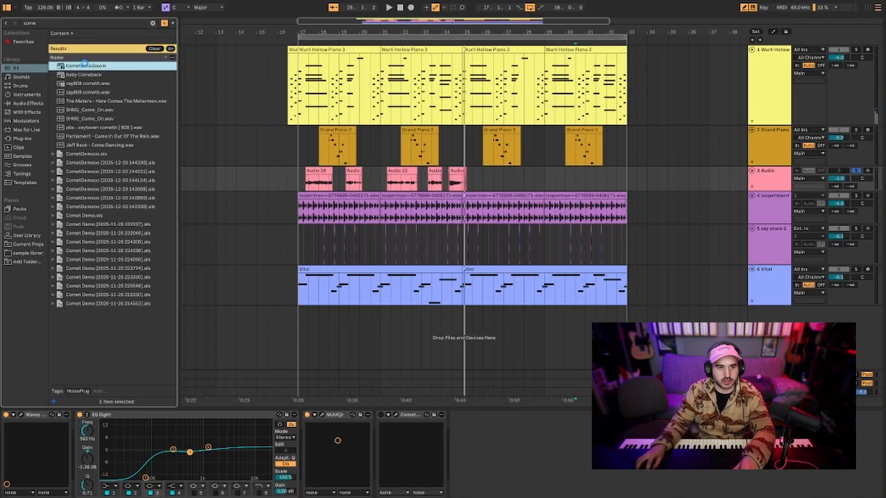
pyautogui.doubleClick(84, 66)
pyautogui.press('space')
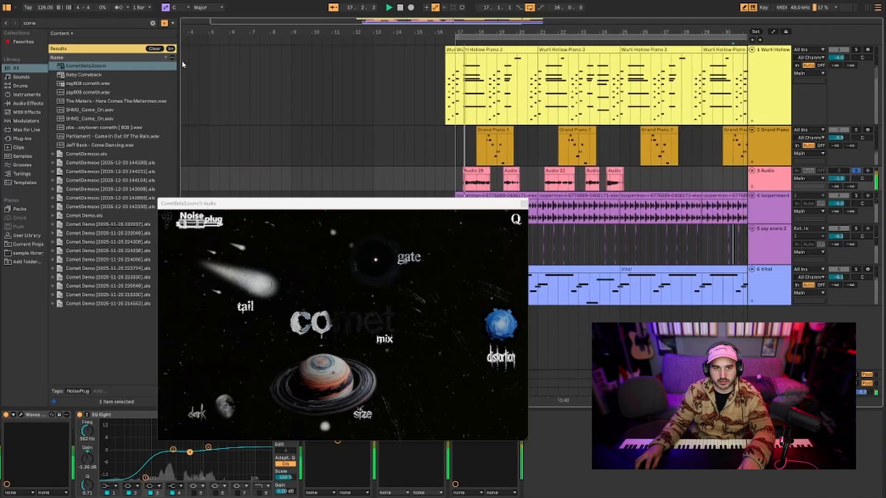
pyautogui.moveTo(353, 203); pyautogui.dragTo(423, 150)
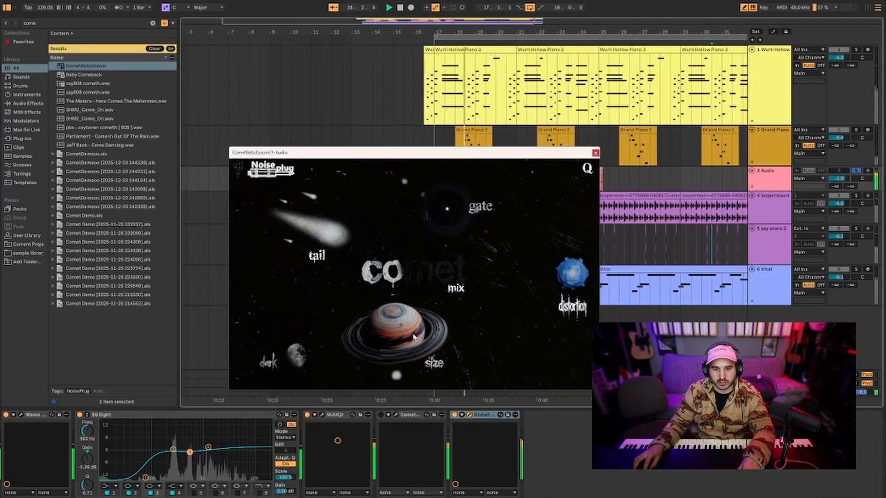
# Delete the old disabled Comet device from the Audio track and reposition the new Comet's window.
pyautogui.click(406, 415)
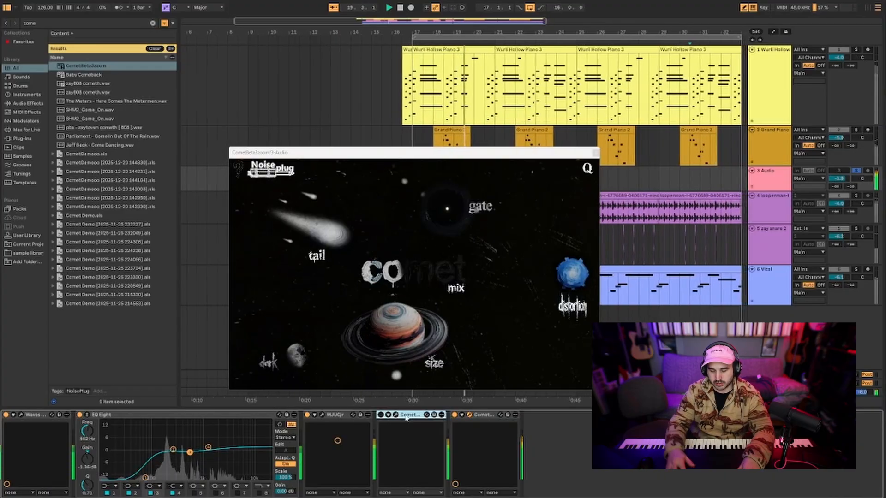
pyautogui.press('Delete')
pyautogui.moveTo(415, 160); pyautogui.dragTo(402, 245)
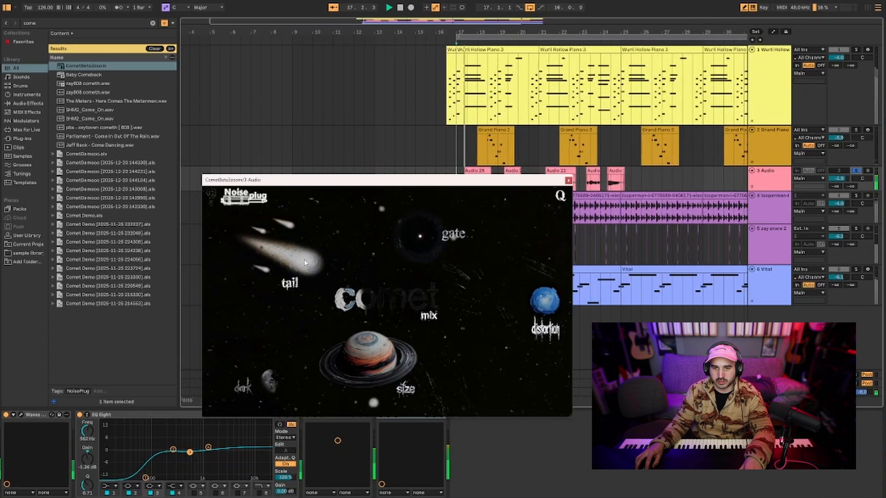
# On the Audio track's Comet, raise the distortion, reduce the size and sweep the tail up and back down during playback.
pyautogui.moveTo(304, 260); pyautogui.dragTo(307, 222)
pyautogui.moveTo(550, 299); pyautogui.dragTo(550, 275)
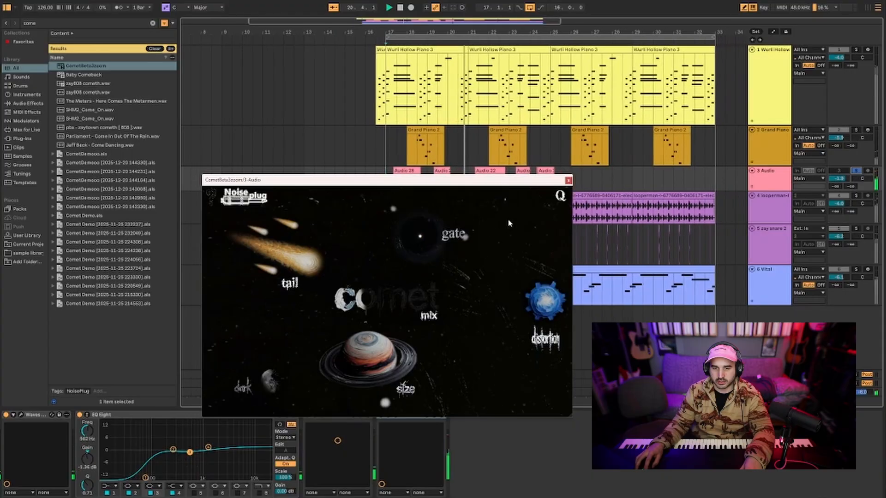
pyautogui.moveTo(391, 353); pyautogui.dragTo(379, 366)
pyautogui.moveTo(278, 242); pyautogui.dragTo(281, 279)
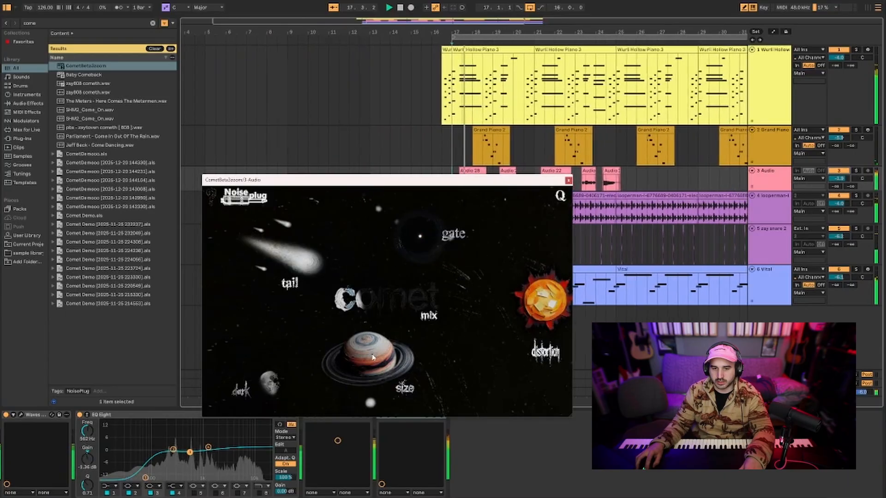
# Raise the size and lower the distortion and dark settings on the Audio track's Comet while the full mix plays.
pyautogui.moveTo(373, 358); pyautogui.dragTo(382, 312)
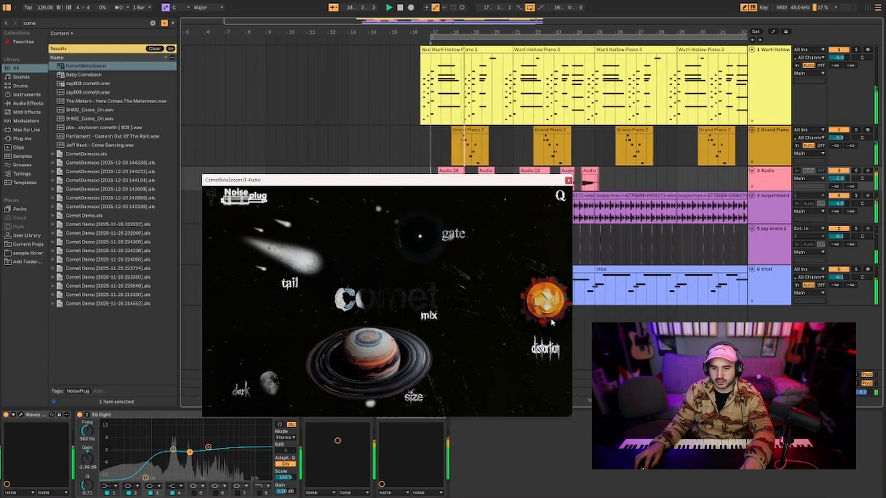
pyautogui.moveTo(552, 323); pyautogui.dragTo(552, 352)
pyautogui.moveTo(380, 307); pyautogui.dragTo(381, 293)
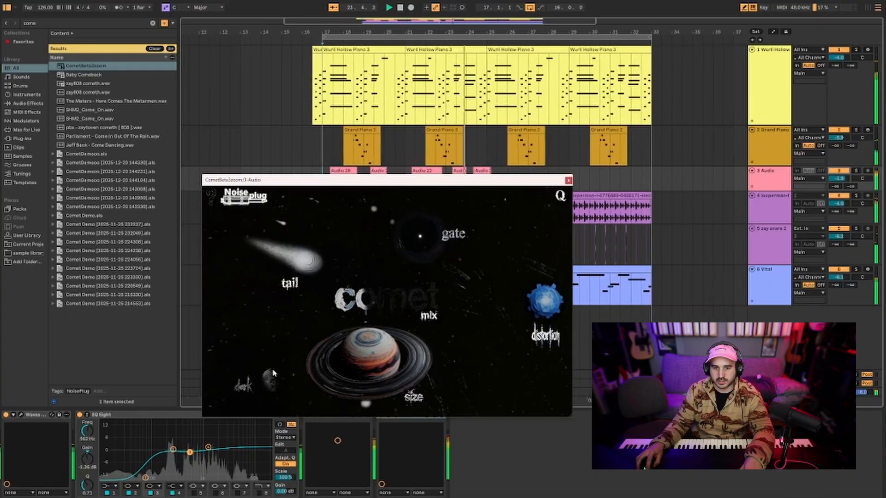
pyautogui.moveTo(272, 374); pyautogui.dragTo(273, 384)
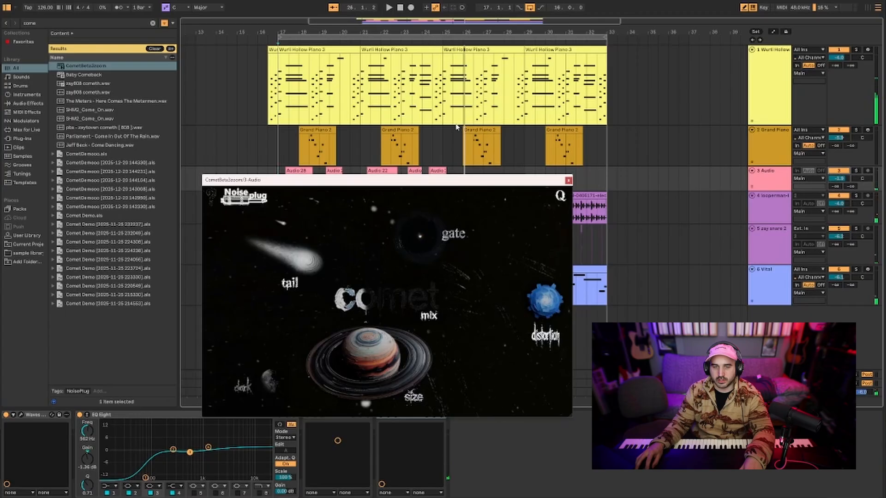
# Display the automation lanes and draw stepped tail automation for the Audio track's Comet after its last clip.
pyautogui.moveTo(445, 180); pyautogui.dragTo(440, 240)
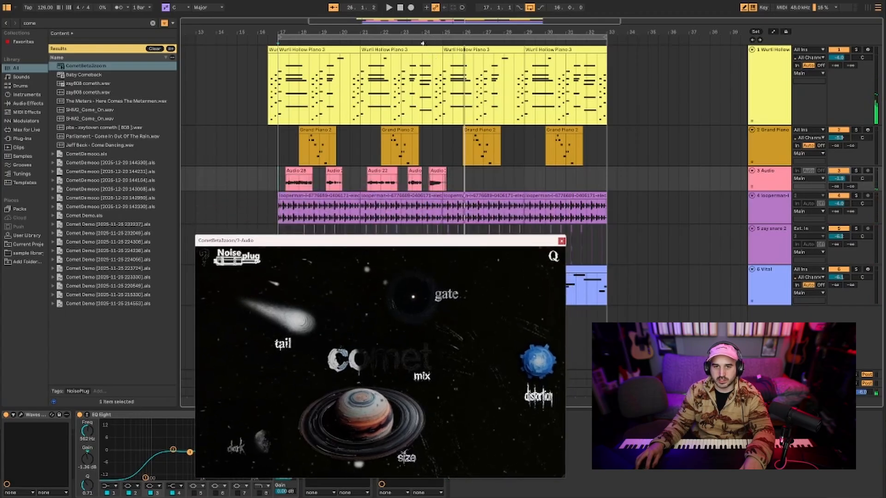
pyautogui.click(423, 43)
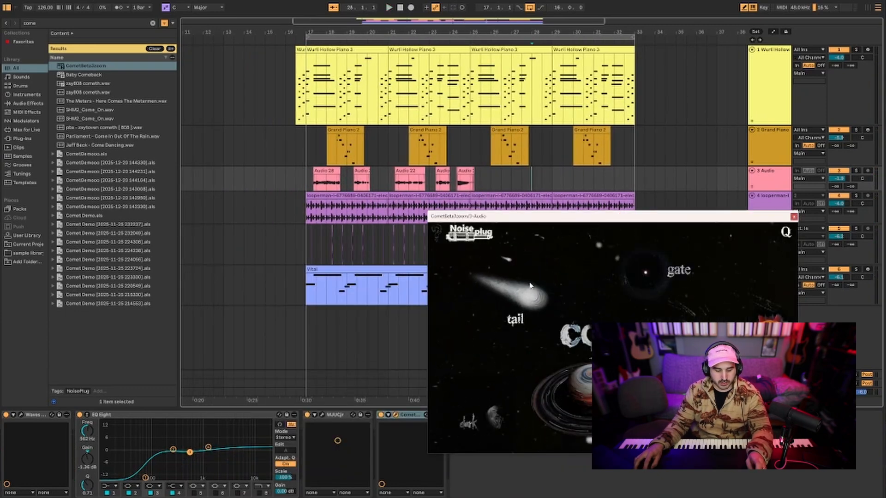
pyautogui.press('a')
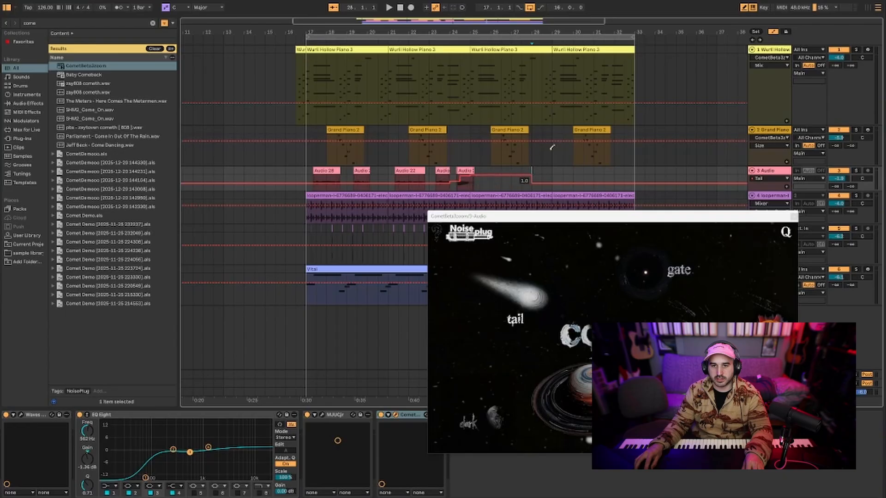
pyautogui.moveTo(552, 148); pyautogui.dragTo(672, 133)
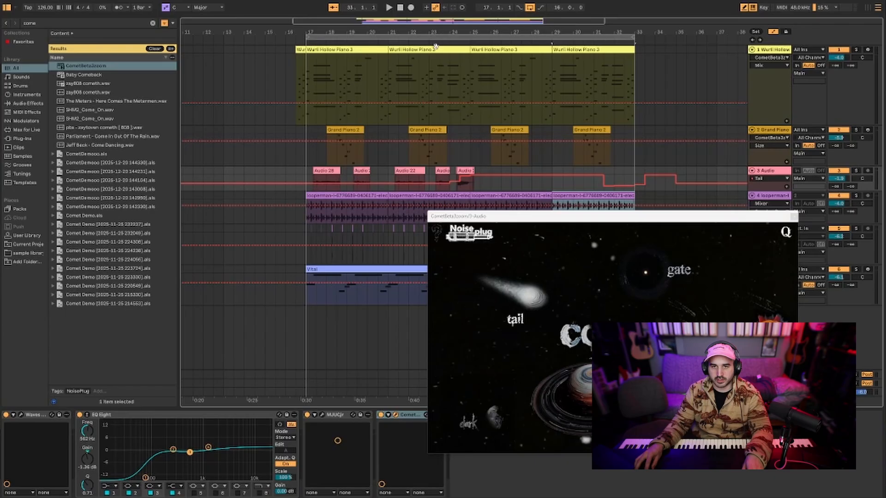
pyautogui.click(437, 42)
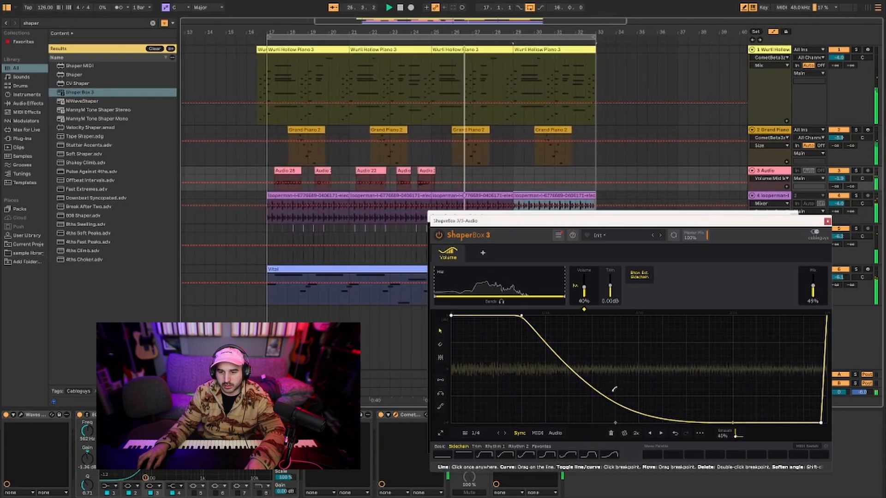
# Load a rising Sidechain curve in the Audio track's ShaperBox 3 and reshape it into a slower, later volume rise.
pyautogui.click(547, 455)
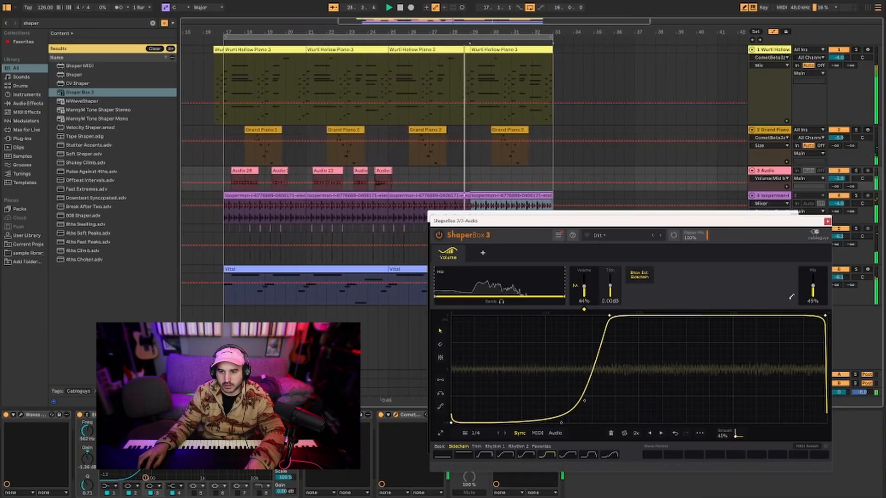
pyautogui.moveTo(609, 315); pyautogui.dragTo(692, 316)
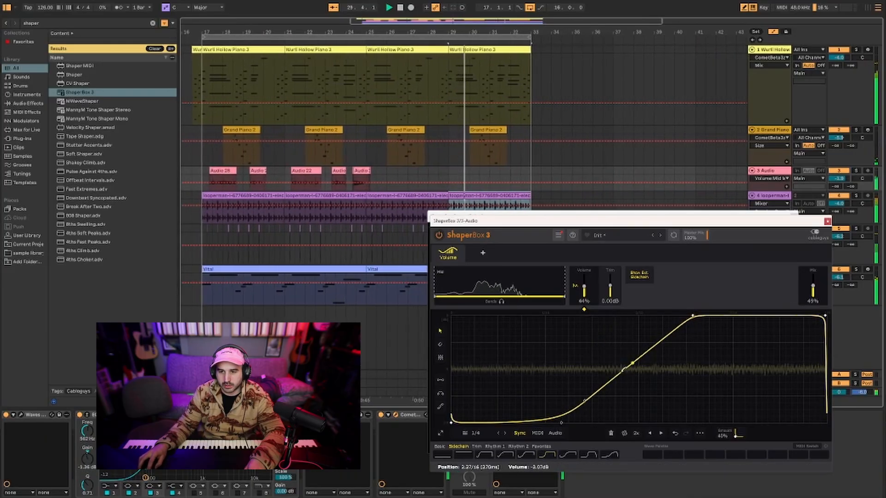
pyautogui.moveTo(562, 423); pyautogui.dragTo(584, 423)
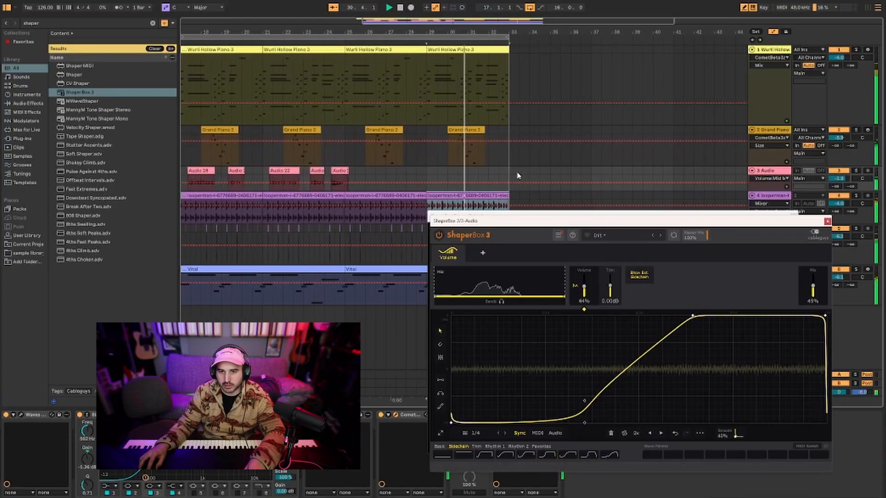
# Replay an earlier section and set ShaperBox 3's volume mix to 74% and trim to 8.88 dB.
pyautogui.click(356, 43)
pyautogui.press('space')
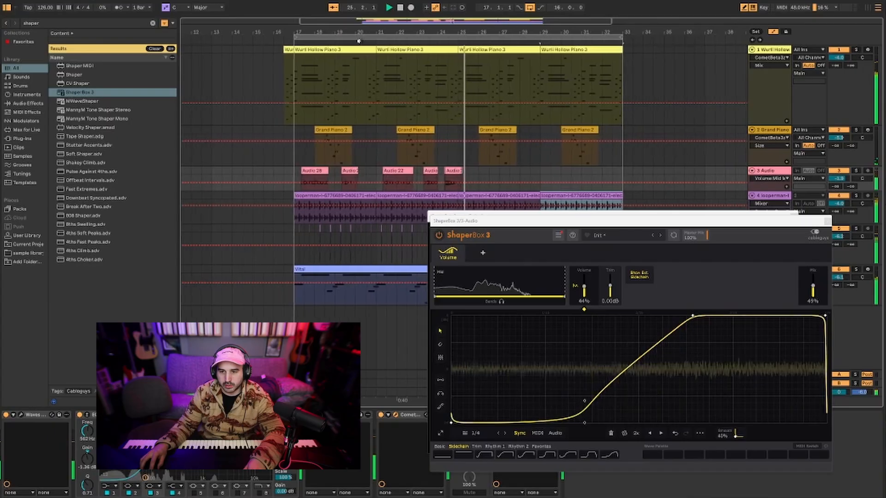
pyautogui.moveTo(813, 287); pyautogui.dragTo(812, 281)
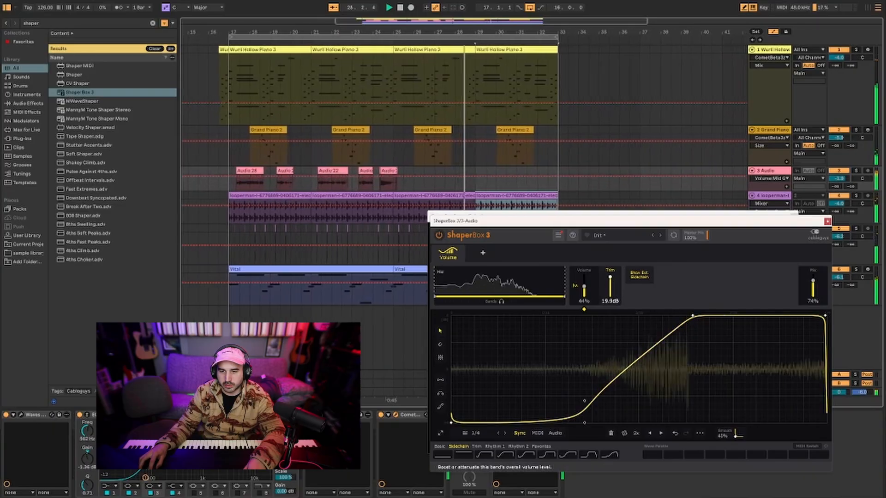
pyautogui.moveTo(610, 293); pyautogui.dragTo(611, 290)
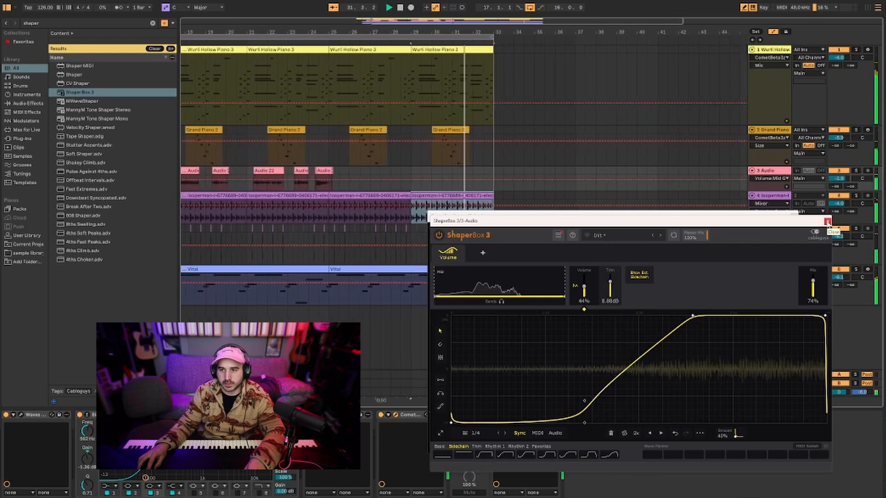
# Close the ShaperBox 3 and Comet windows and bring the whole arrangement into view.
pyautogui.click(828, 223)
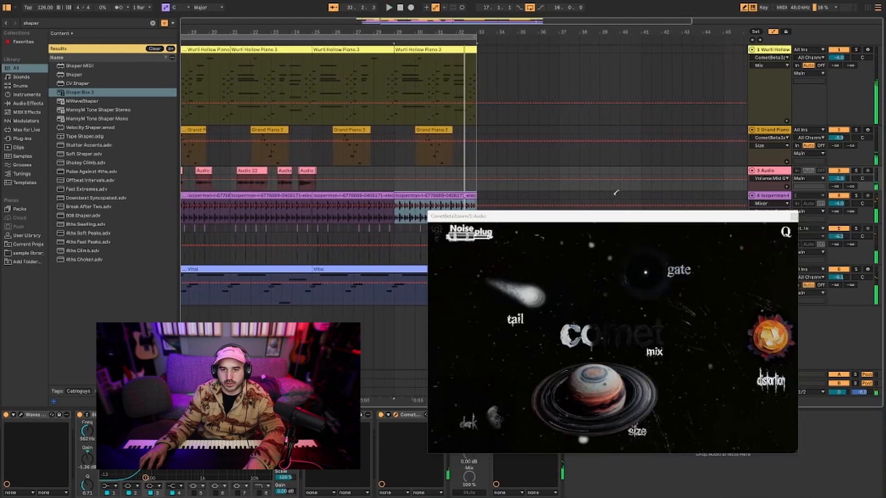
pyautogui.click(795, 218)
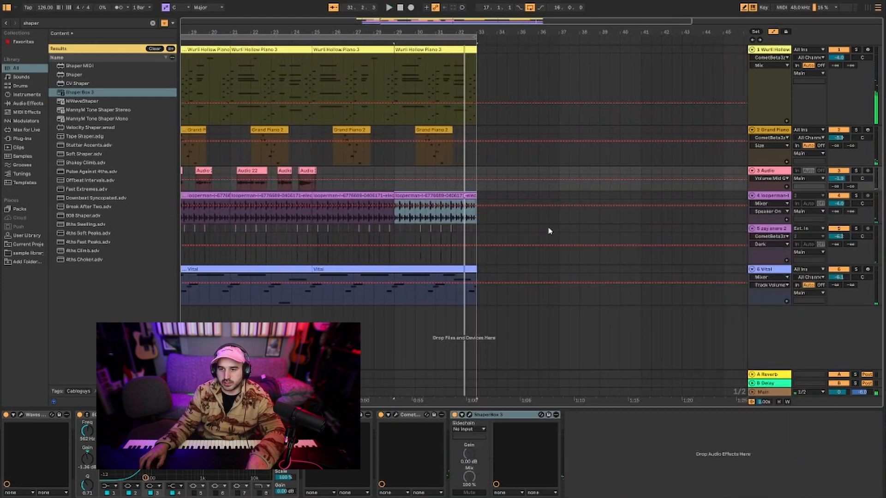
pyautogui.scroll(-5, 548, 221)
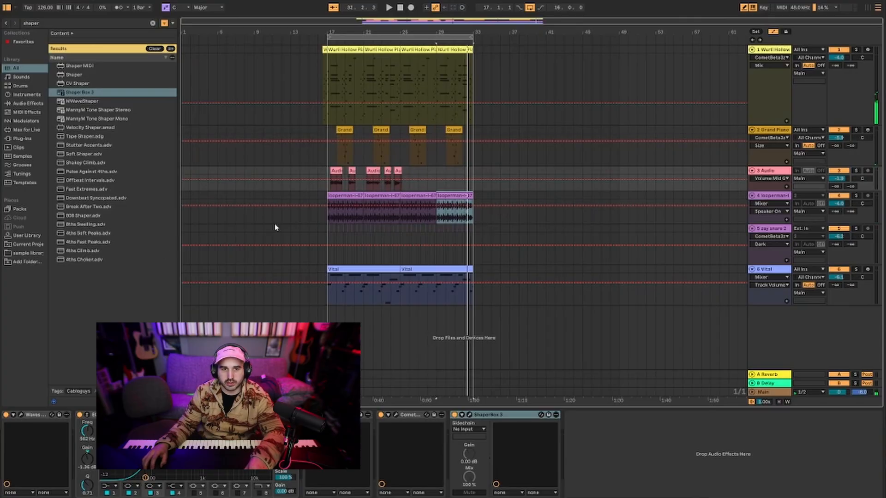